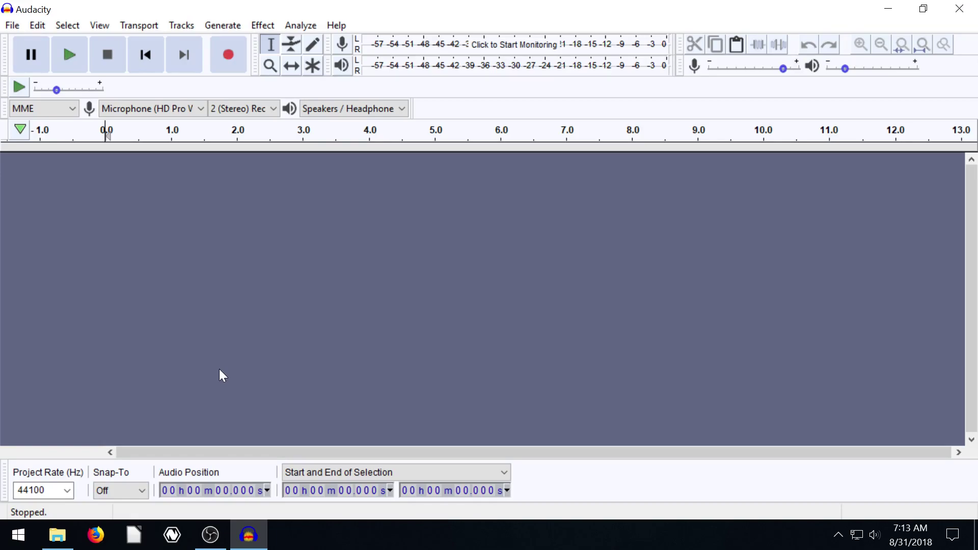
Record a roughly 4.6-second voice clip onto a new stereo track.
{"action": "left_click", "coordinate": [272, 24]}
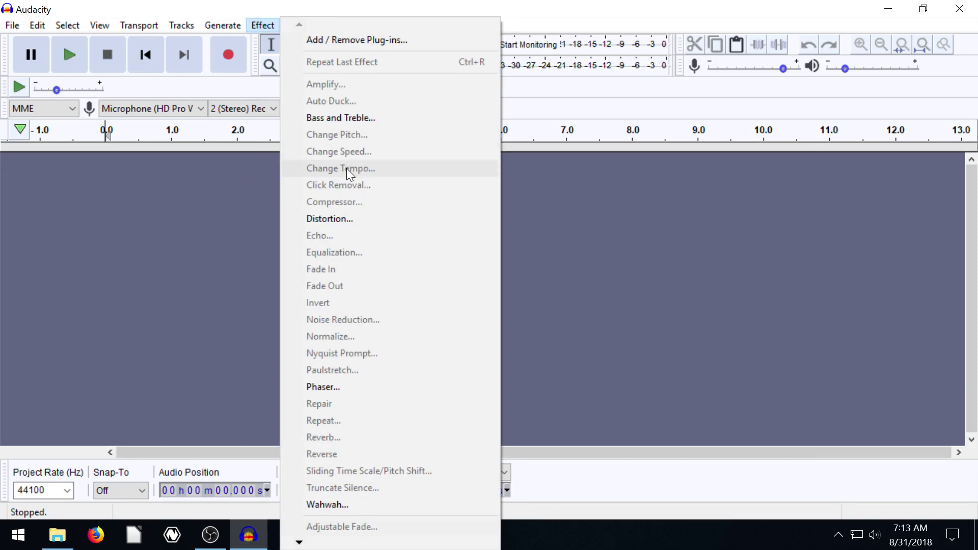
{"action": "left_click", "coordinate": [172, 209]}
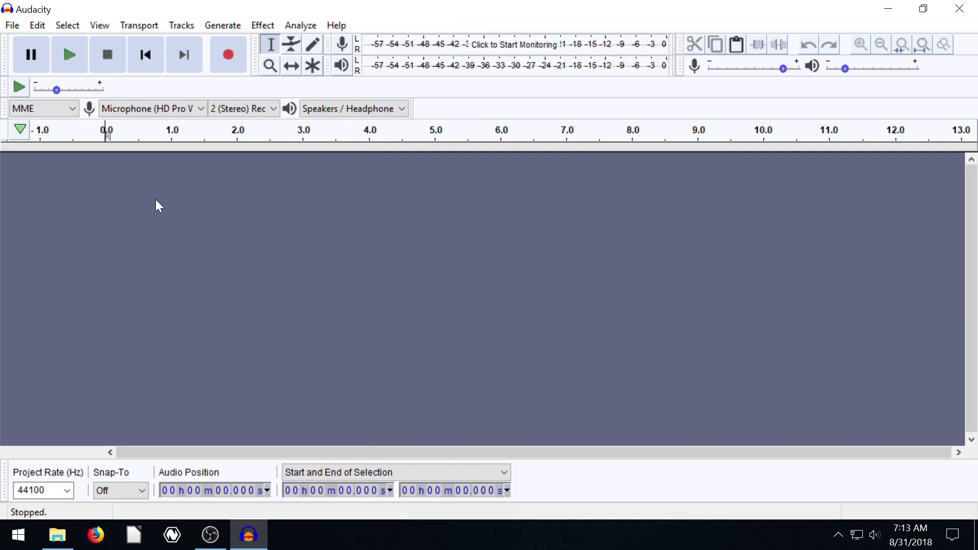
{"action": "left_click", "coordinate": [232, 57]}
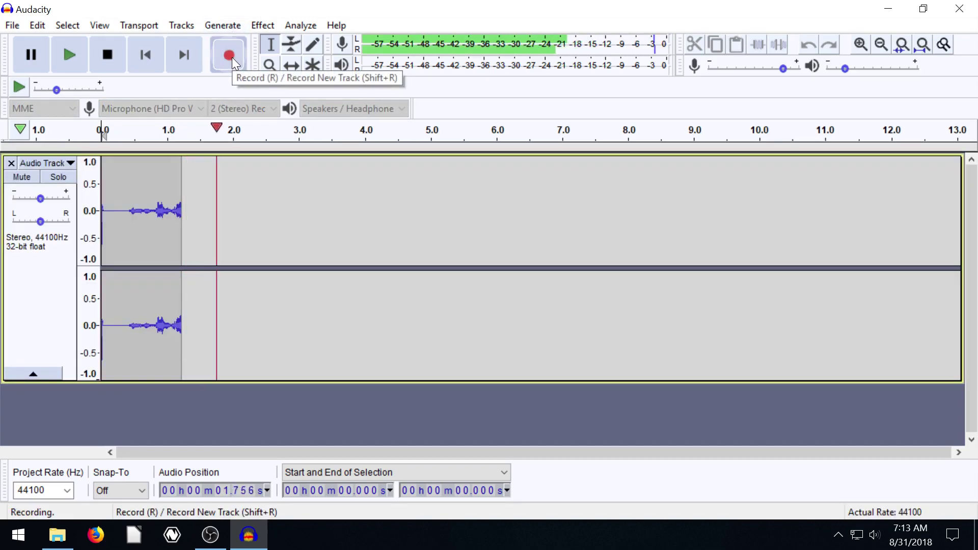
{"action": "left_click", "coordinate": [109, 55]}
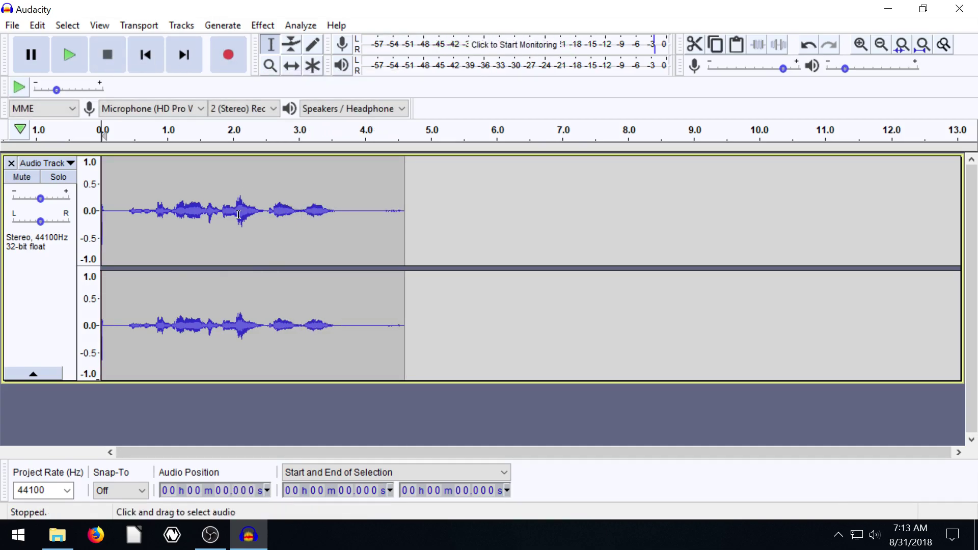
Play the recording back starting from about 0.383 seconds.
{"action": "left_click", "coordinate": [127, 212]}
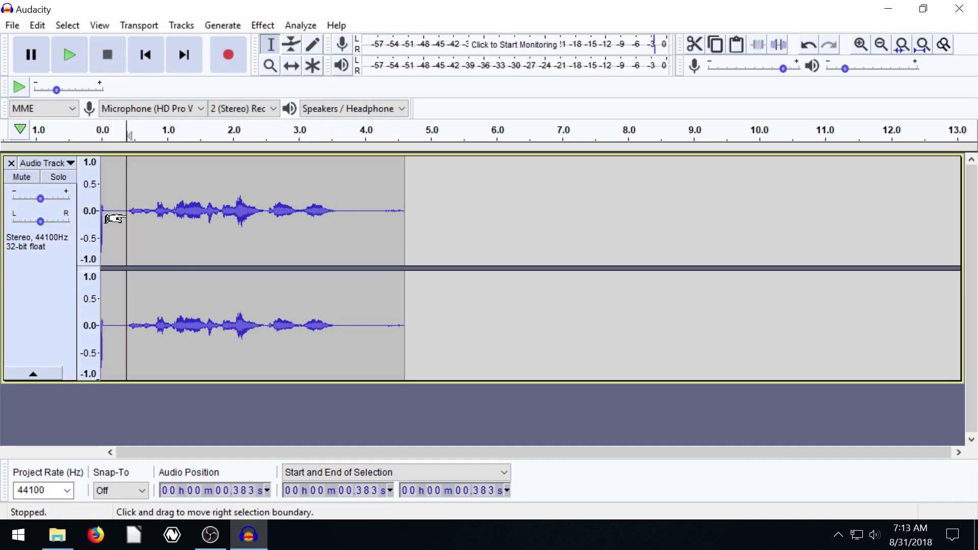
{"action": "left_click", "coordinate": [71, 54]}
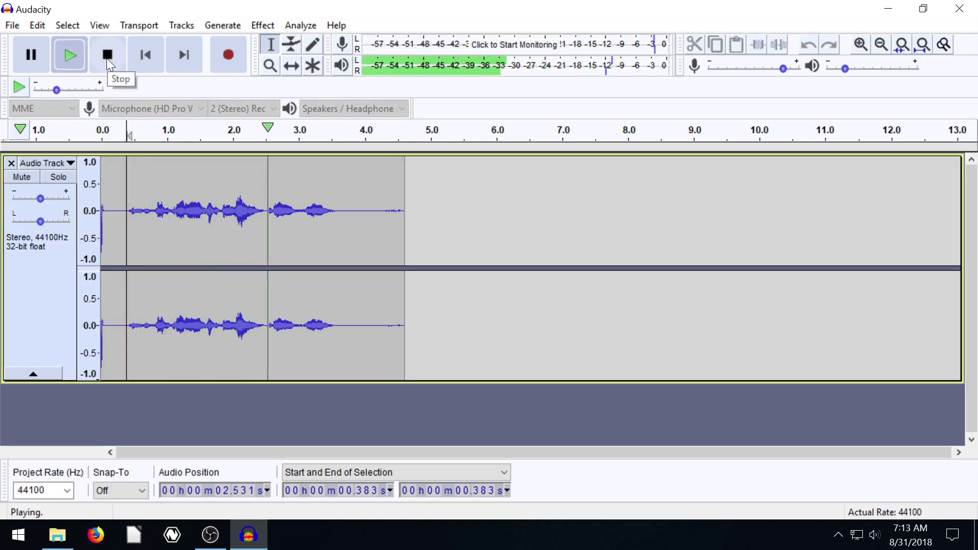
{"action": "left_click", "coordinate": [107, 58]}
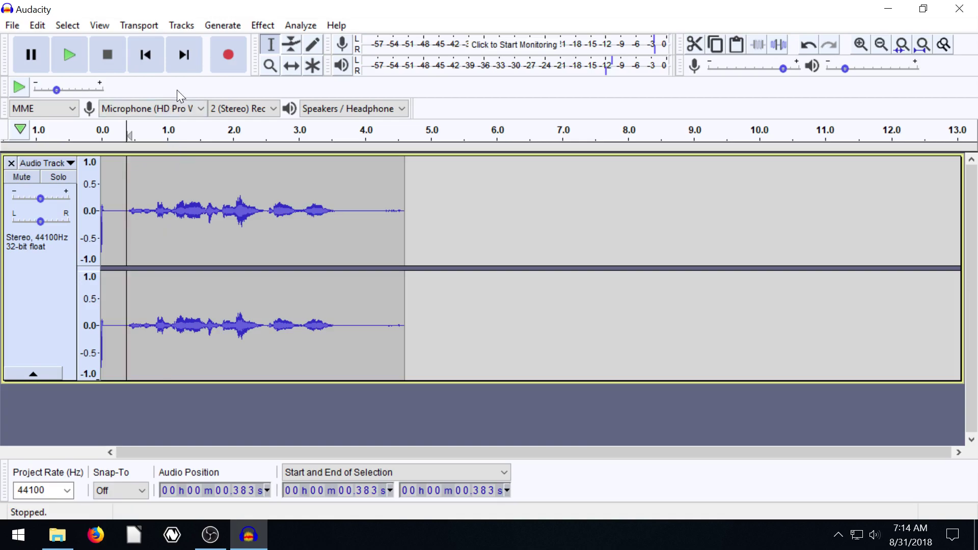
Try Change Speed with nothing selected and dismiss the No Audio Selected warning.
{"action": "left_click", "coordinate": [263, 25]}
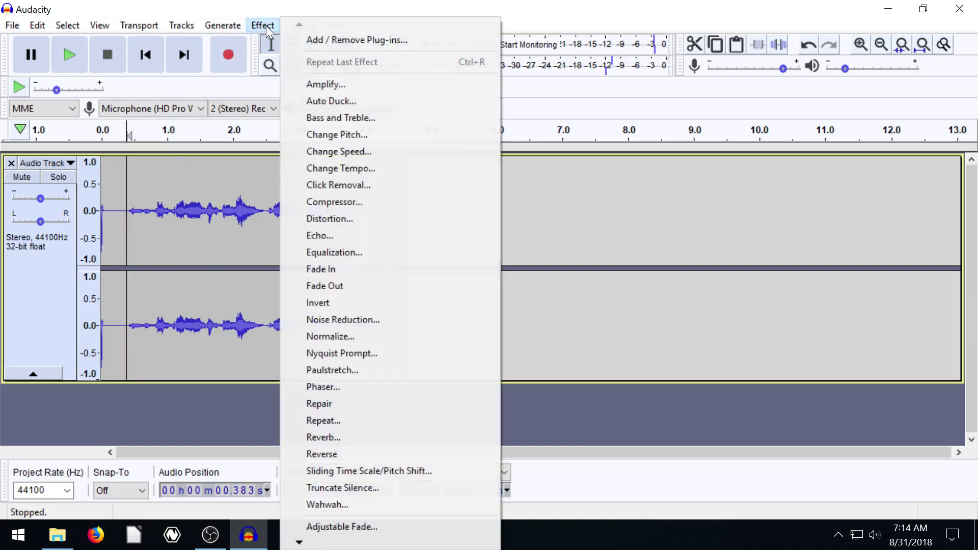
{"action": "left_click", "coordinate": [321, 150]}
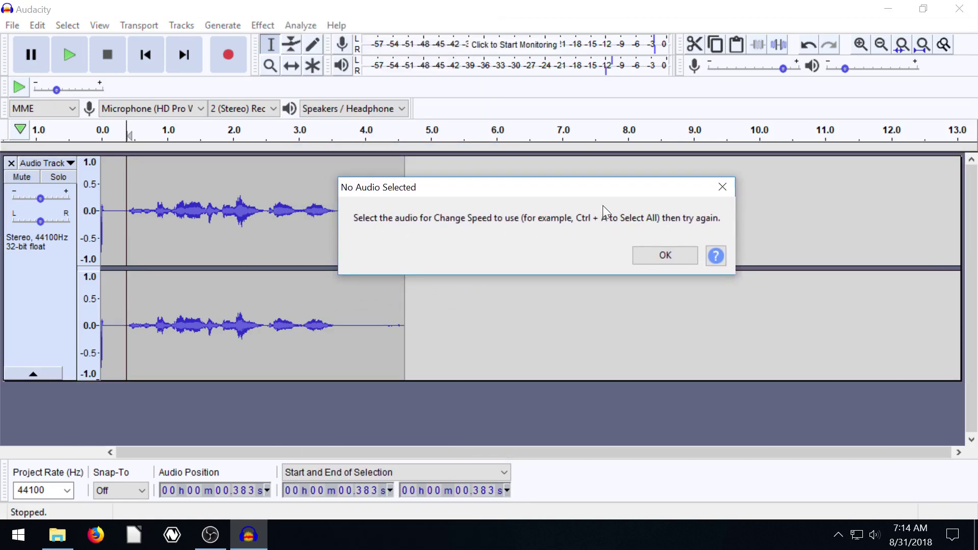
{"action": "left_click", "coordinate": [722, 189]}
Try partial selections of the voice clip, ending with the cursor near 1.1 seconds.
{"action": "key", "text": "ctrl+a"}
{"action": "left_click", "coordinate": [456, 216]}
{"action": "left_click_drag", "start_coordinate": [388, 209], "coordinate": [102, 210]}
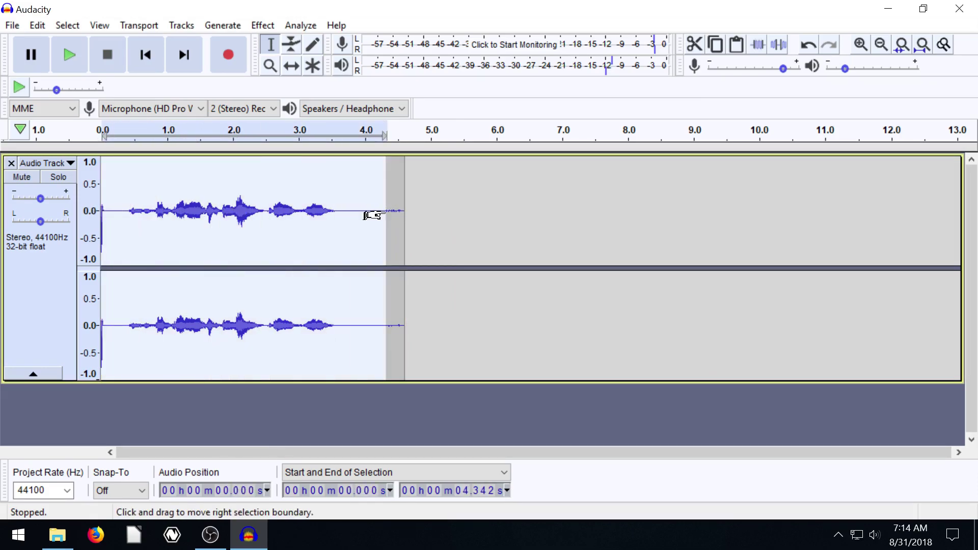
{"action": "left_click_drag", "start_coordinate": [385, 211], "coordinate": [408, 213]}
{"action": "left_click", "coordinate": [456, 216]}
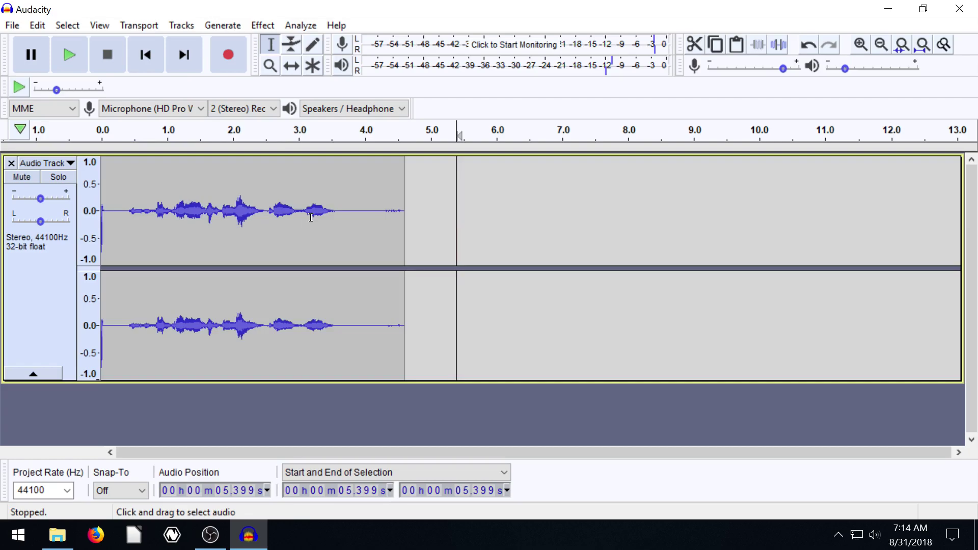
{"action": "left_click_drag", "start_coordinate": [334, 213], "coordinate": [299, 214]}
{"action": "left_click", "coordinate": [176, 225]}
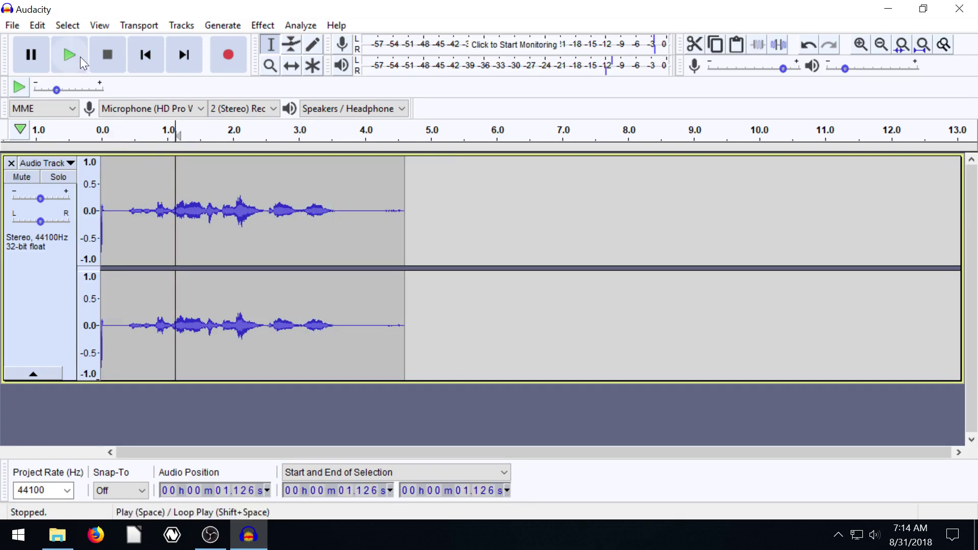
Select all the audio via Select > All and bring up the Effect menu.
{"action": "left_click", "coordinate": [68, 25]}
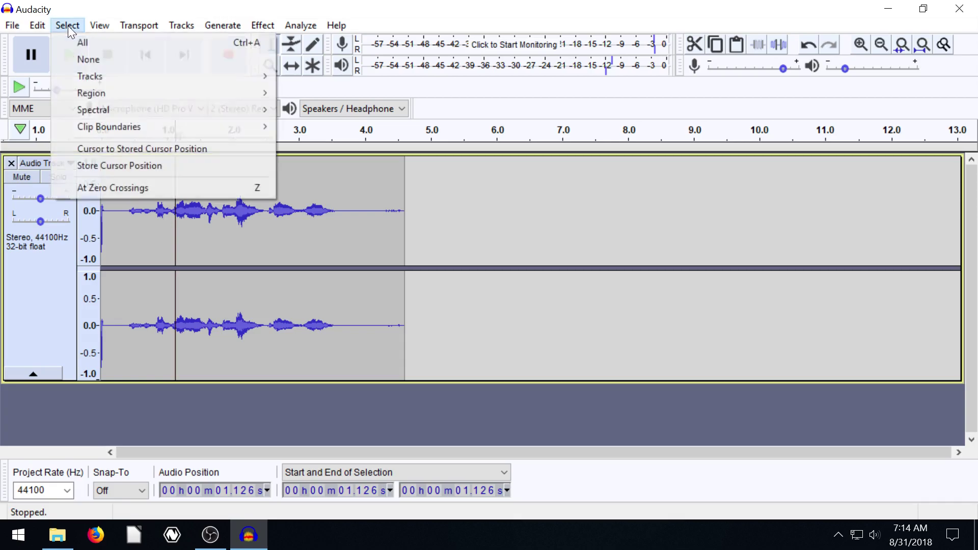
{"action": "left_click", "coordinate": [91, 44]}
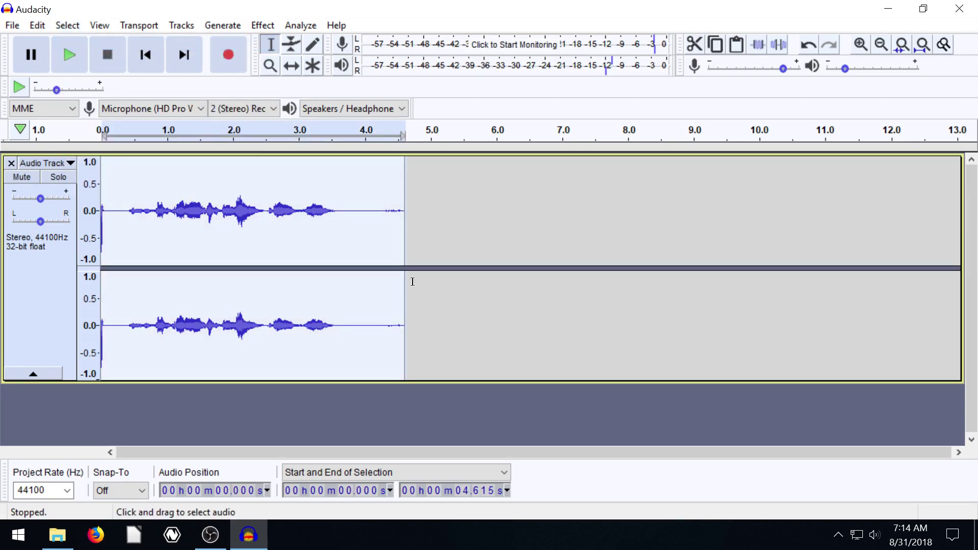
{"action": "left_click", "coordinate": [265, 29]}
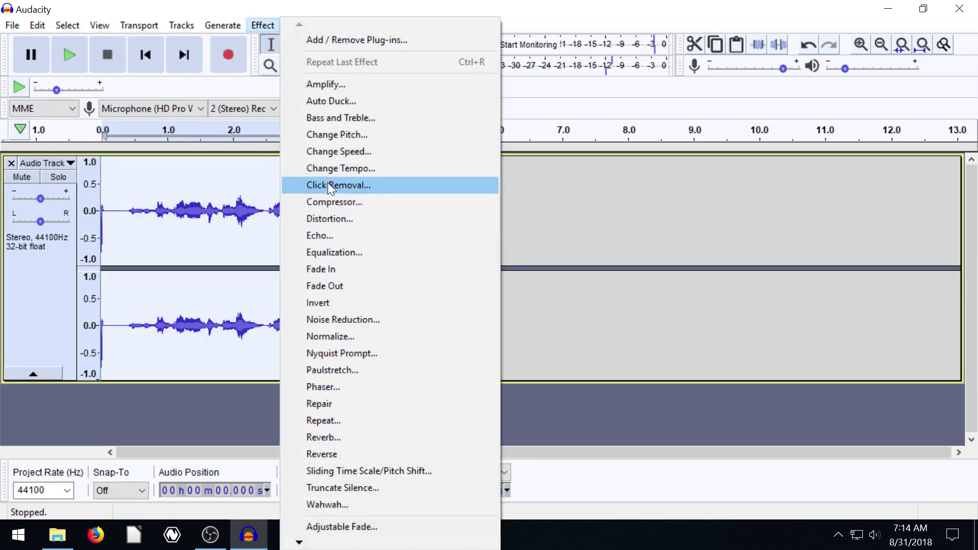
Apply Change Speed with the unchanged 1.000 multiplier and play the clip from 1.869 s.
{"action": "left_click", "coordinate": [330, 154]}
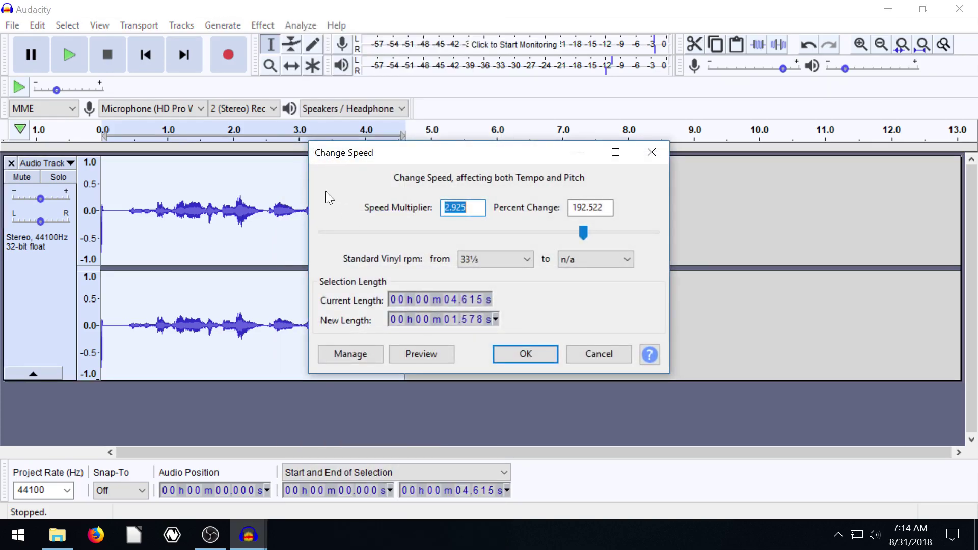
{"action": "left_click_drag", "start_coordinate": [438, 156], "coordinate": [538, 179]}
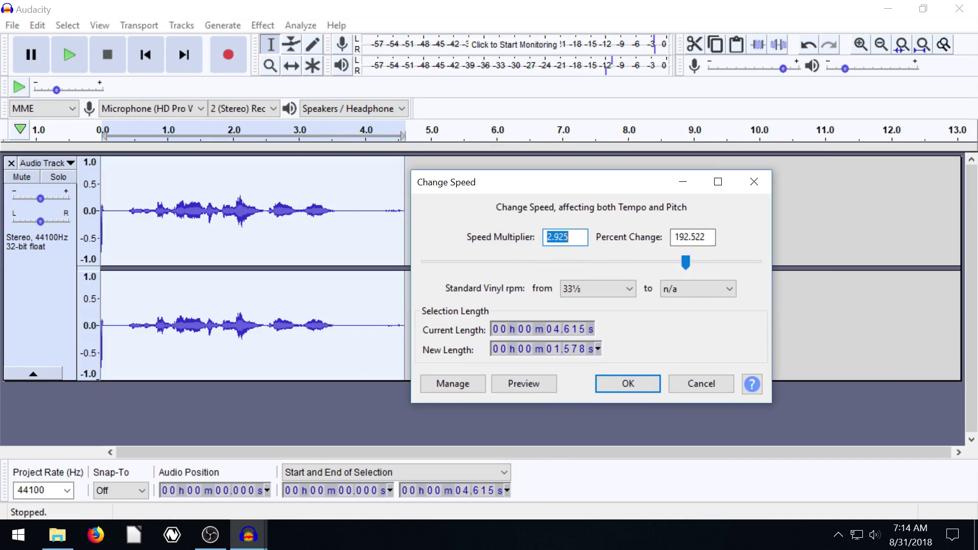
{"action": "type", "text": "0"}
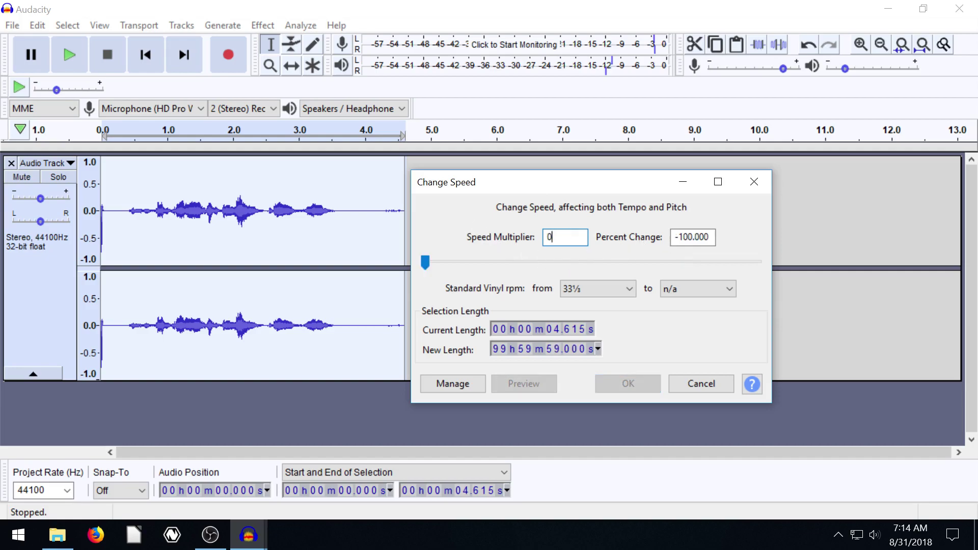
{"action": "key", "text": "Tab"}
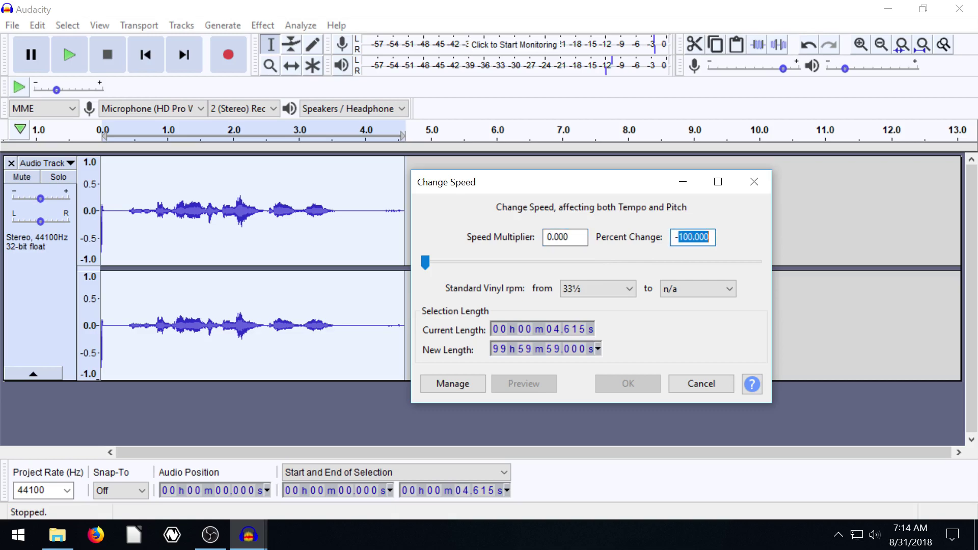
{"action": "type", "text": "0"}
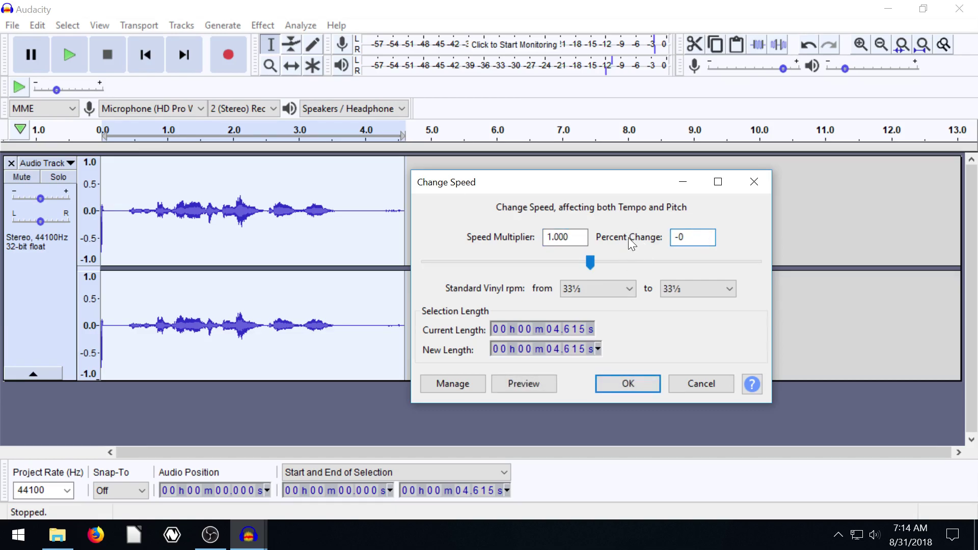
{"action": "left_click", "coordinate": [547, 237]}
{"action": "left_click", "coordinate": [627, 383]}
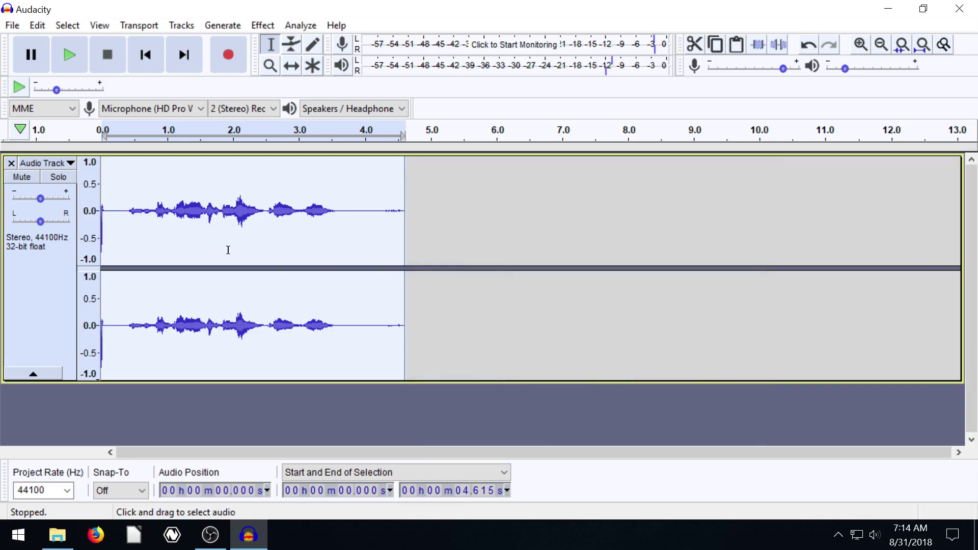
{"action": "left_click", "coordinate": [224, 215]}
{"action": "left_click", "coordinate": [69, 55]}
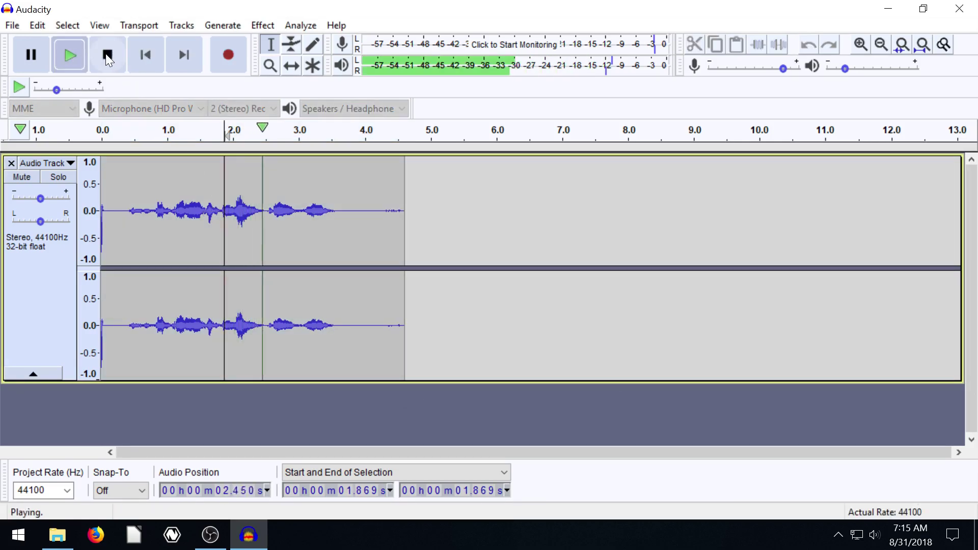
{"action": "left_click", "coordinate": [106, 55]}
Select the whole clip and apply Change Speed with a 0.5 multiplier (-50%).
{"action": "key", "text": "ctrl+a"}
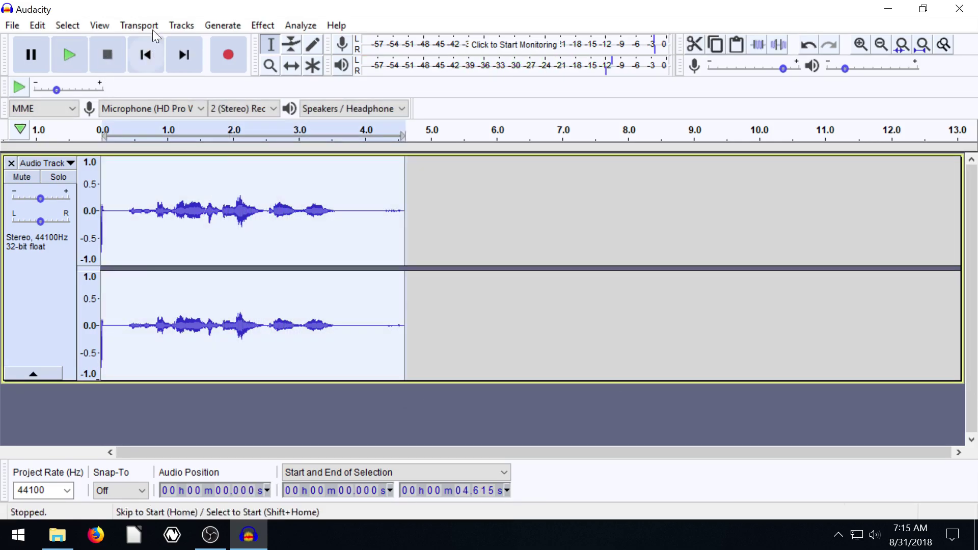
{"action": "left_click", "coordinate": [261, 25]}
{"action": "left_click", "coordinate": [323, 136]}
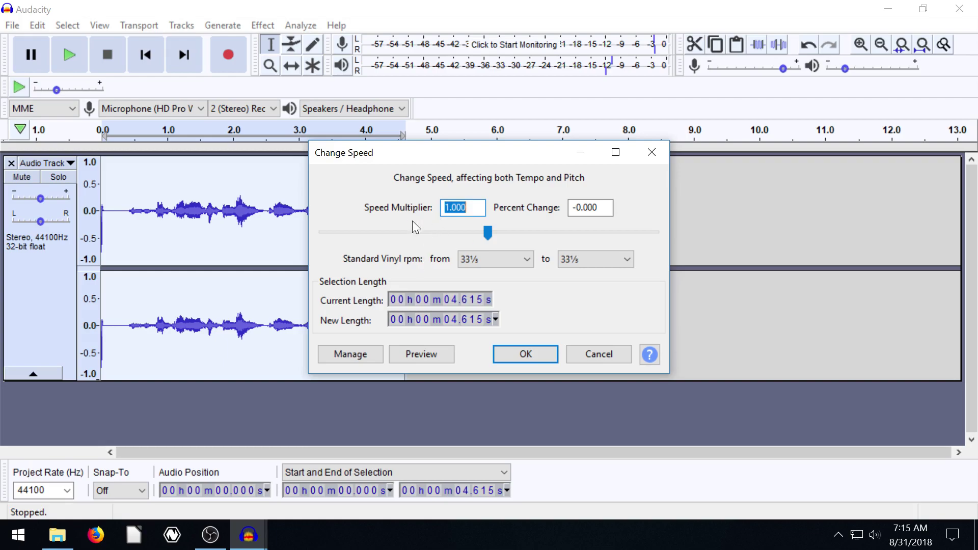
{"action": "left_click", "coordinate": [446, 207]}
{"action": "key", "text": "BackSpace"}
{"action": "type", "text": "2"}
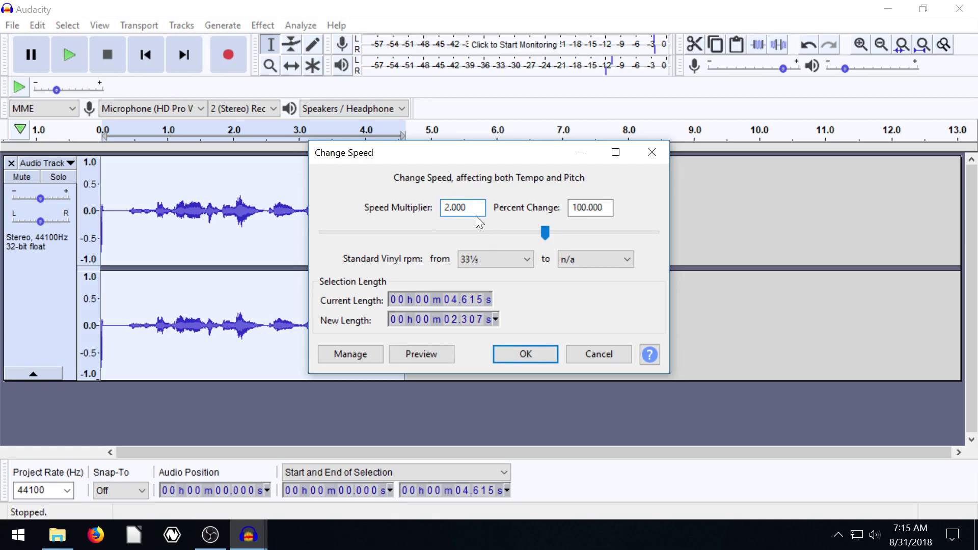
{"action": "left_click", "coordinate": [588, 207]}
{"action": "left_click", "coordinate": [445, 207]}
{"action": "key", "text": "Delete"}
{"action": "type", "text": "0"}
{"action": "key", "text": "Delete"}
{"action": "type", "text": "5"}
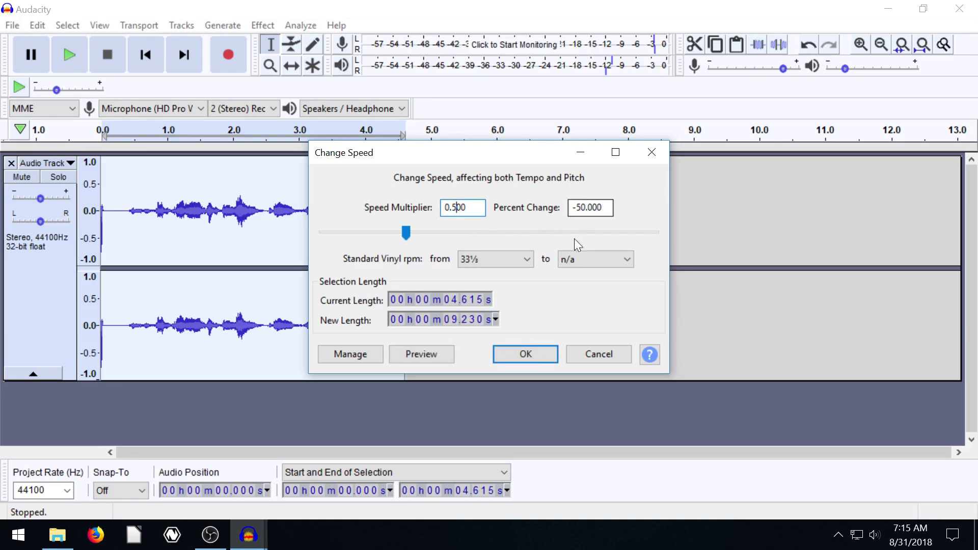
{"action": "left_click", "coordinate": [581, 207]}
{"action": "left_click", "coordinate": [457, 208]}
{"action": "left_click", "coordinate": [527, 354]}
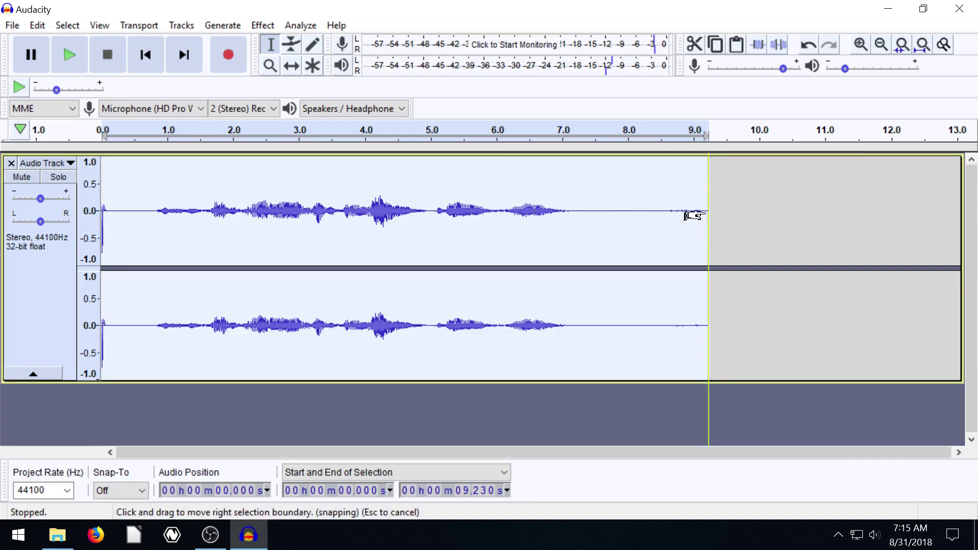
Play the half-speed clip from 0.743 s, then undo the slowdown back to 4.615 seconds.
{"action": "left_click", "coordinate": [151, 209]}
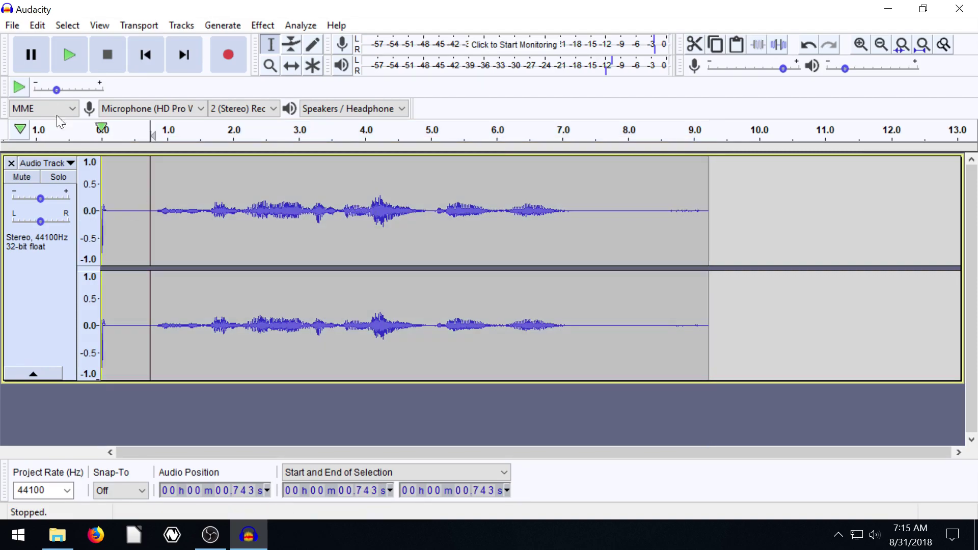
{"action": "left_click", "coordinate": [54, 69]}
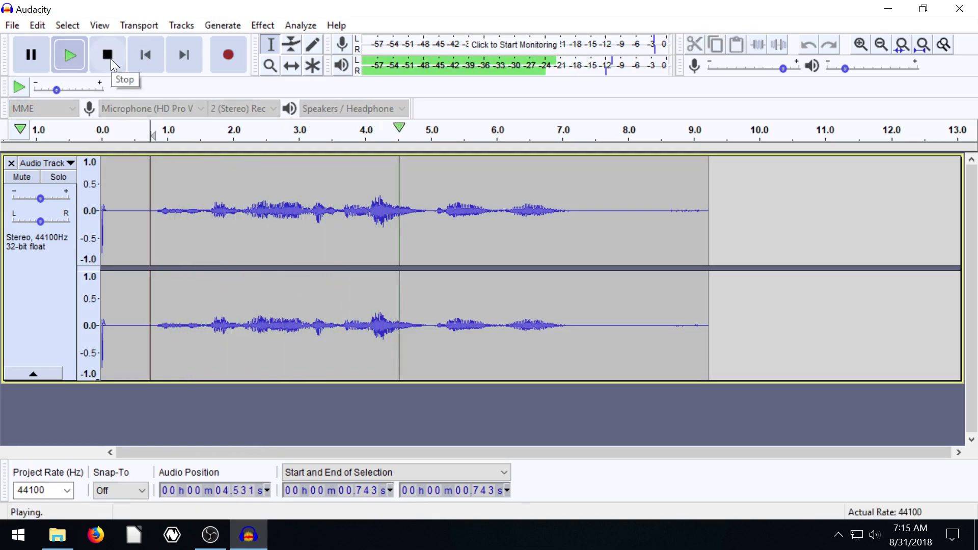
{"action": "left_click", "coordinate": [111, 59]}
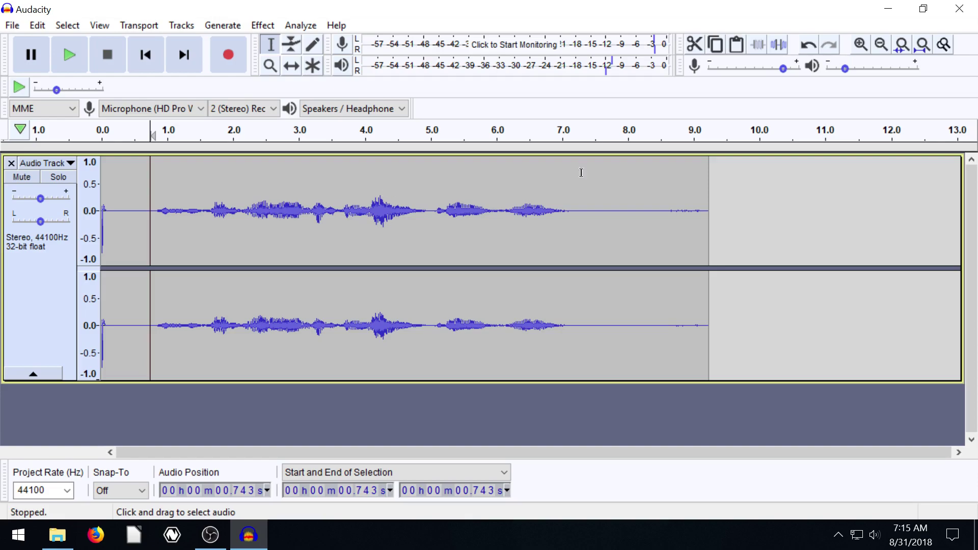
{"action": "left_click", "coordinate": [806, 45]}
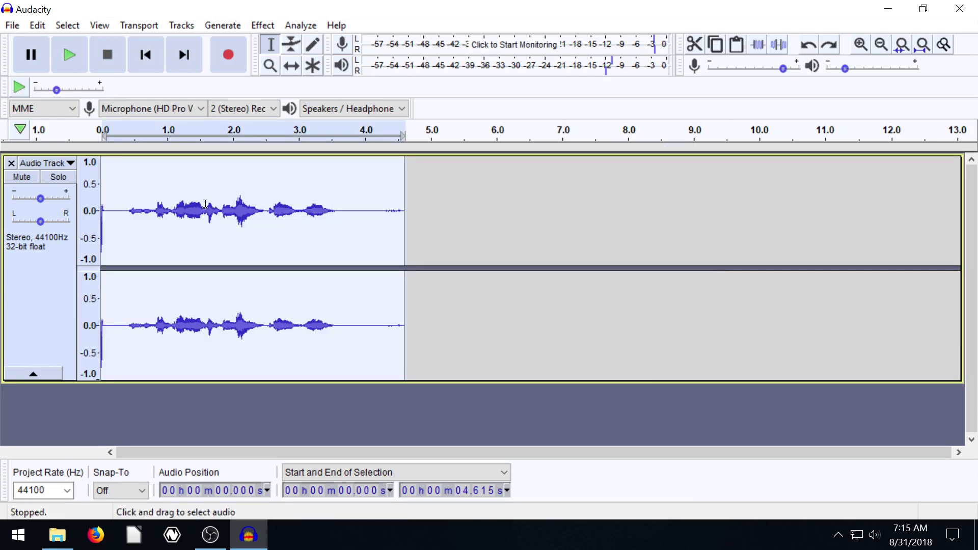
Apply Change Speed with a 1.764 multiplier (76.353%), shortening the clip to 2.617 seconds.
{"action": "left_click", "coordinate": [267, 25]}
{"action": "left_click", "coordinate": [329, 152]}
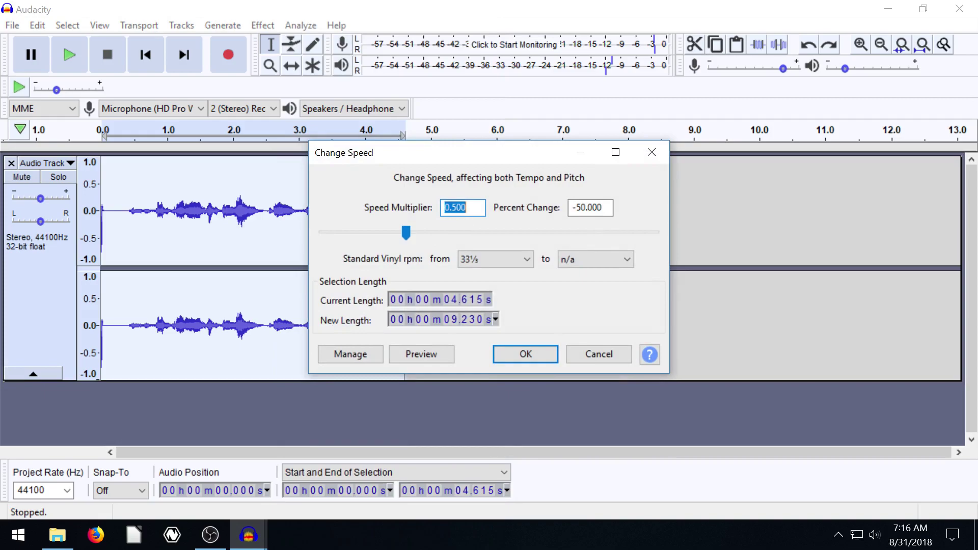
{"action": "type", "text": "2"}
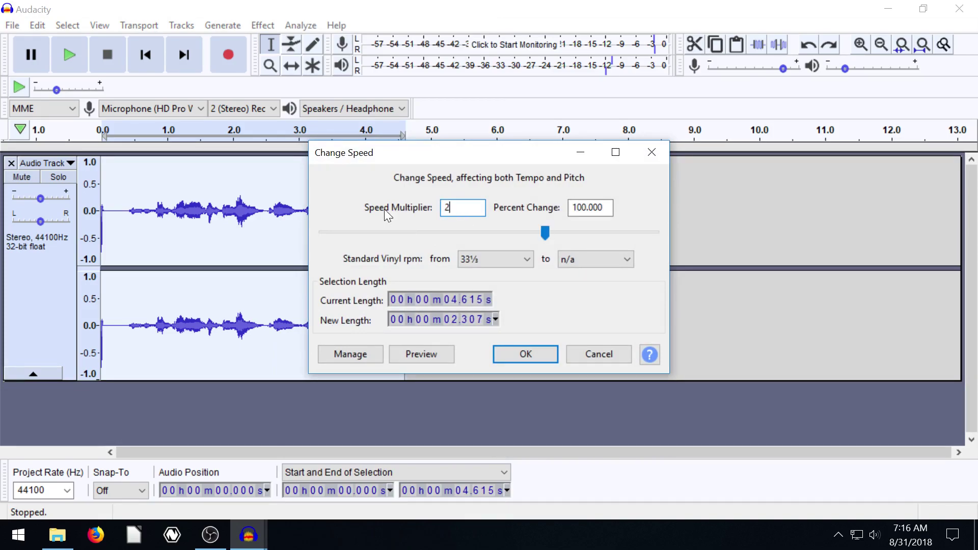
{"action": "mouse_move", "coordinate": [541, 232]}
{"action": "left_mouse_down"}
{"action": "mouse_move", "coordinate": [525, 233]}
{"action": "mouse_move", "coordinate": [551, 236]}
{"action": "mouse_move", "coordinate": [533, 236]}
{"action": "left_mouse_up"}
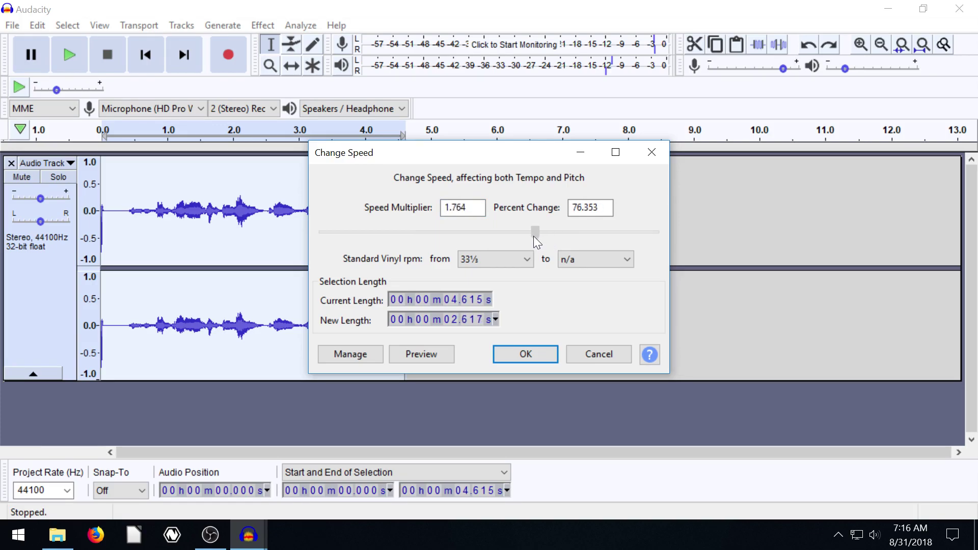
{"action": "left_click", "coordinate": [525, 352]}
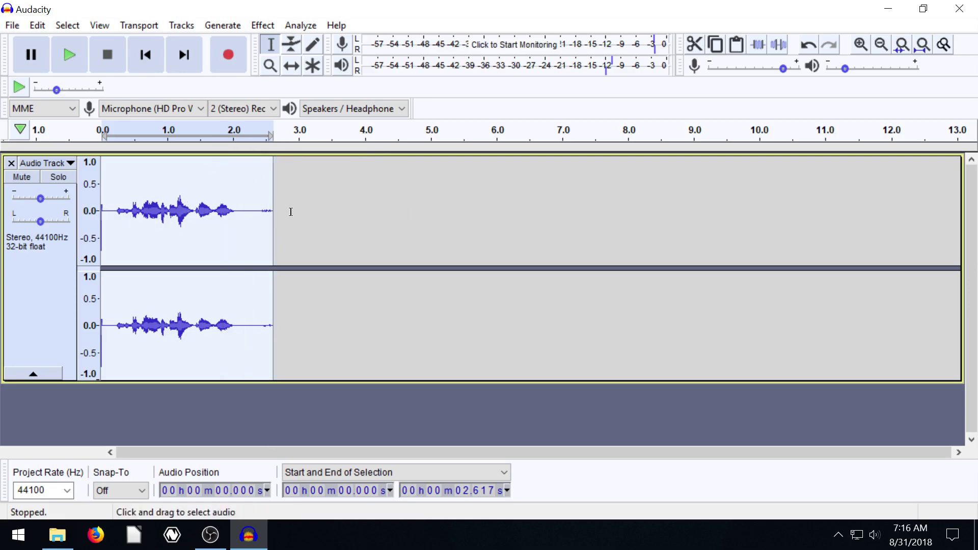
{"action": "left_click", "coordinate": [127, 211]}
{"action": "left_click", "coordinate": [71, 56]}
{"action": "left_click", "coordinate": [106, 56]}
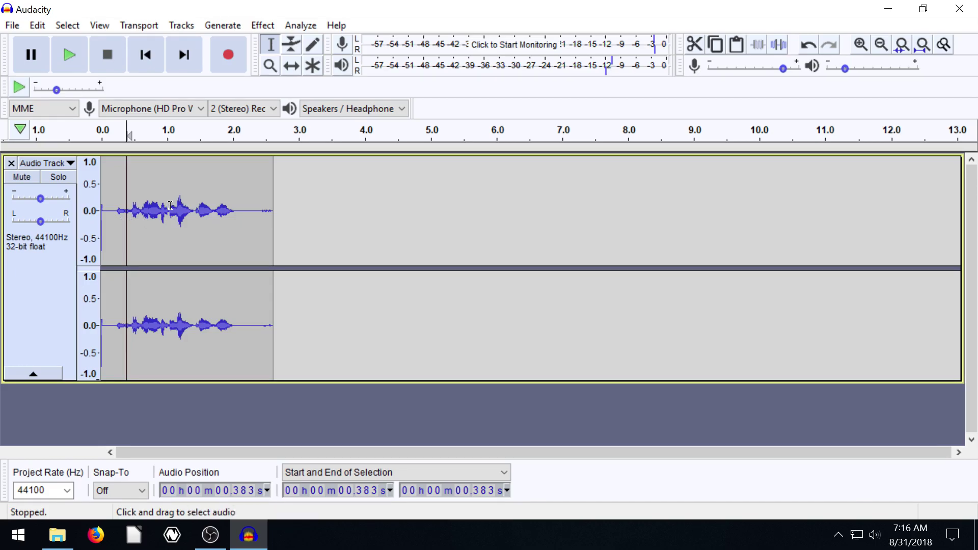
{"action": "left_click", "coordinate": [120, 211]}
{"action": "left_click", "coordinate": [68, 56]}
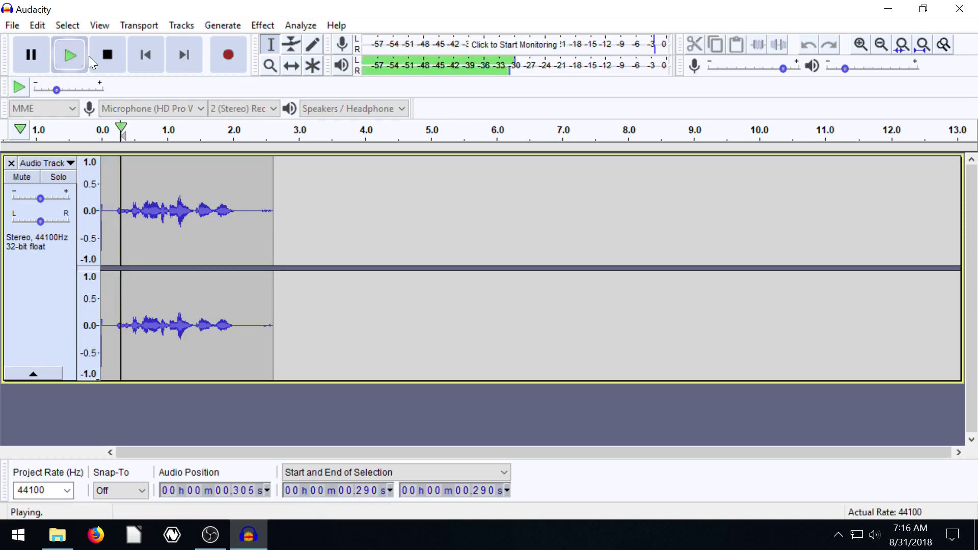
{"action": "left_click", "coordinate": [99, 56]}
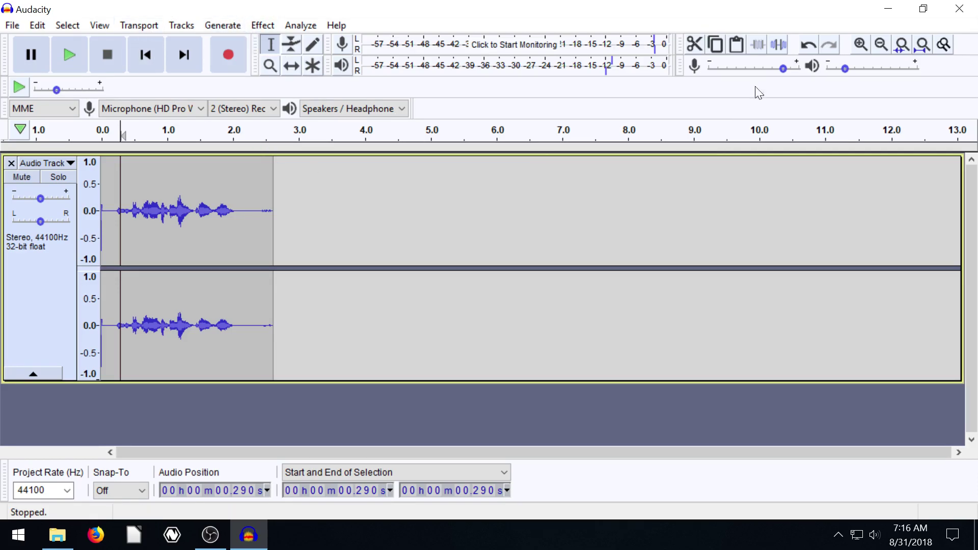
Undo the 1.764 speed change, restoring the original 4.615-second clip.
{"action": "left_click", "coordinate": [808, 45]}
{"action": "left_click", "coordinate": [365, 204]}
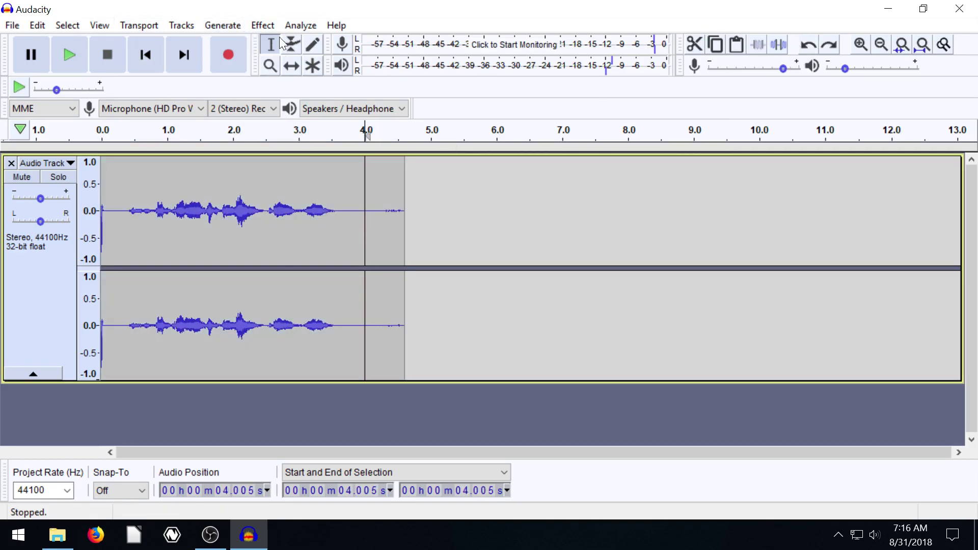
{"action": "left_click", "coordinate": [262, 25]}
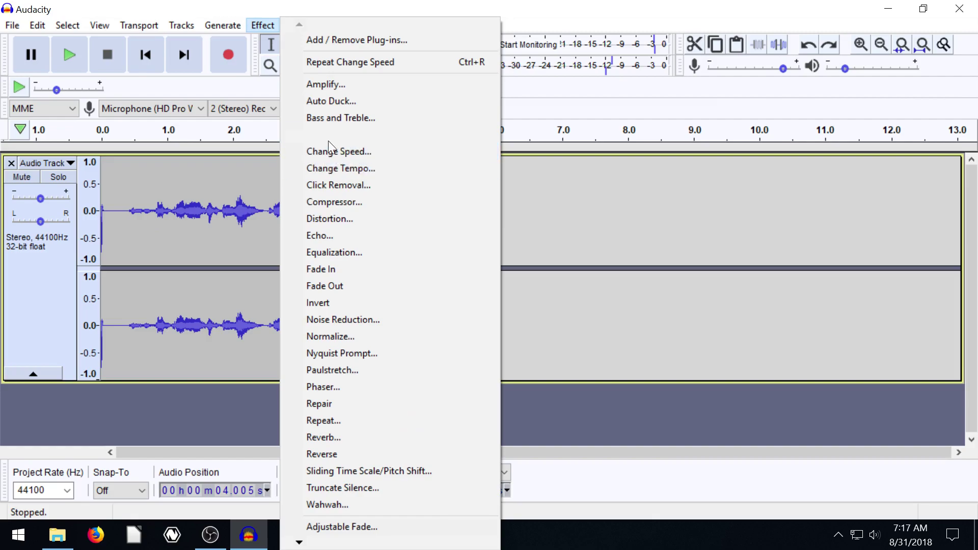
{"action": "left_click", "coordinate": [552, 188]}
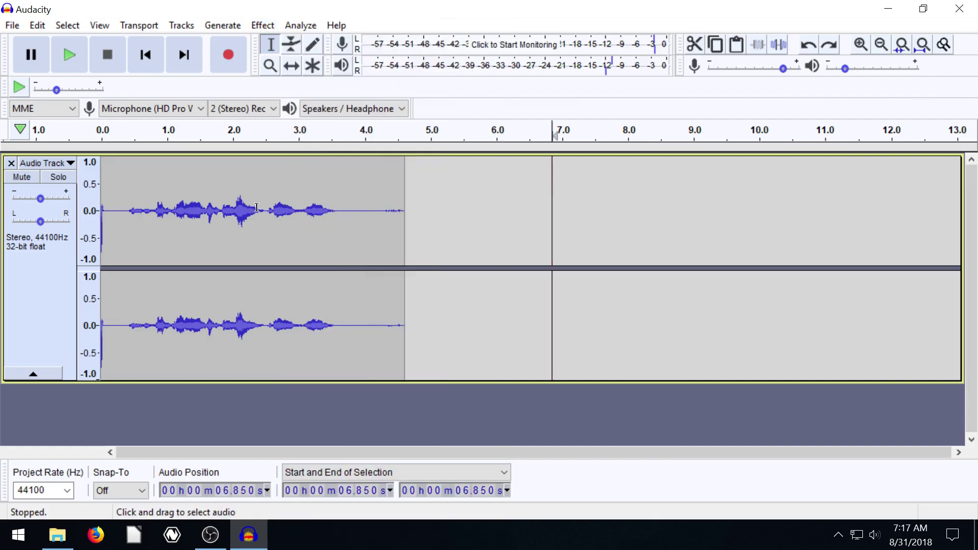
Select the whole voice clip and apply Change Tempo with a 150 percent change.
{"action": "left_click", "coordinate": [121, 209]}
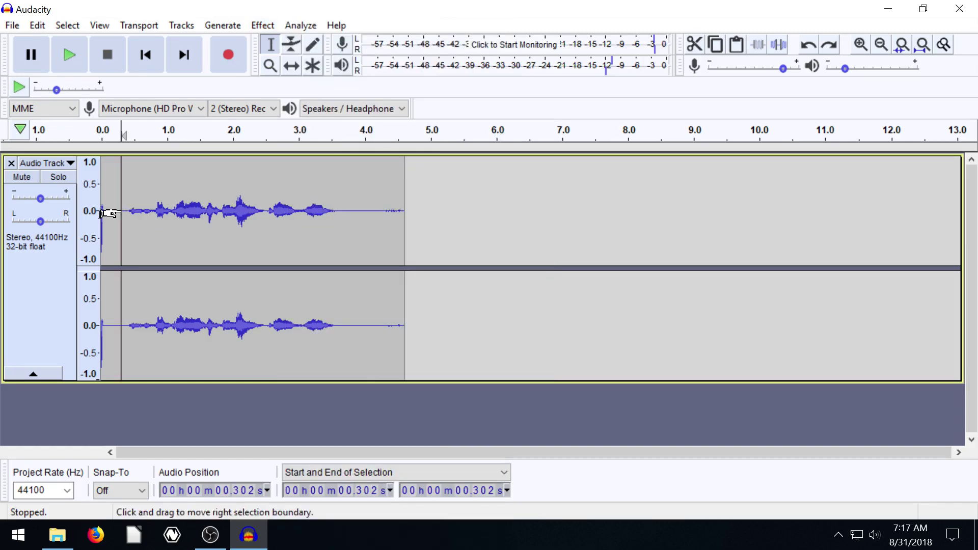
{"action": "double_click", "coordinate": [104, 212]}
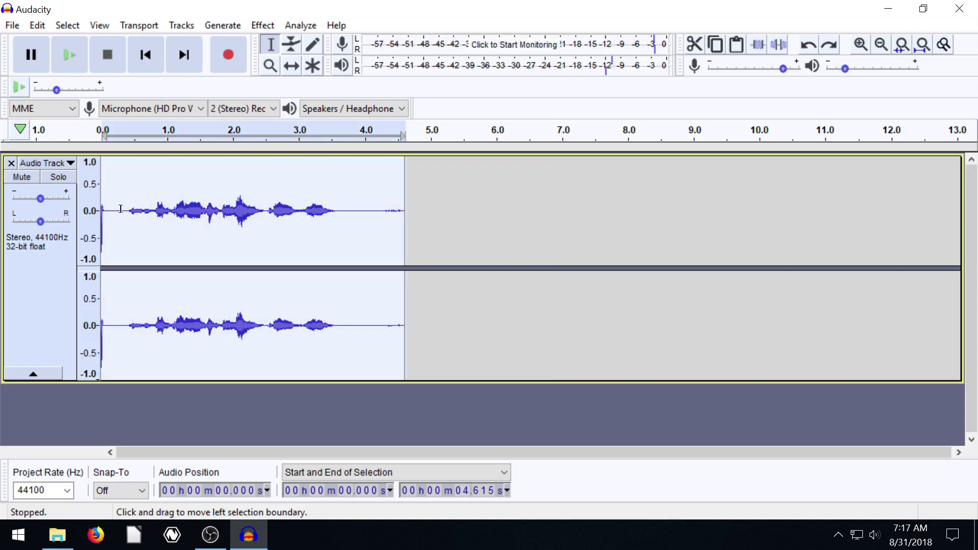
{"action": "left_click", "coordinate": [264, 27]}
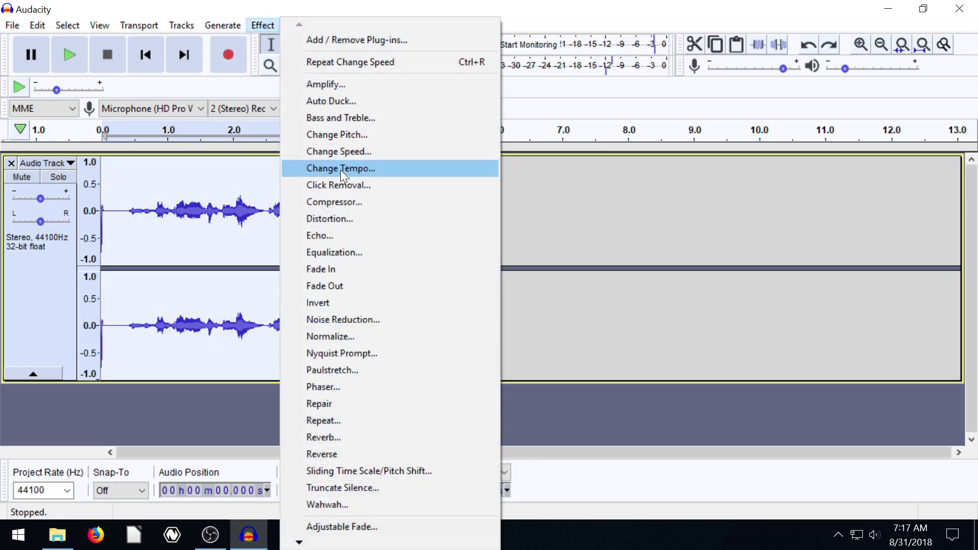
{"action": "left_click", "coordinate": [329, 169]}
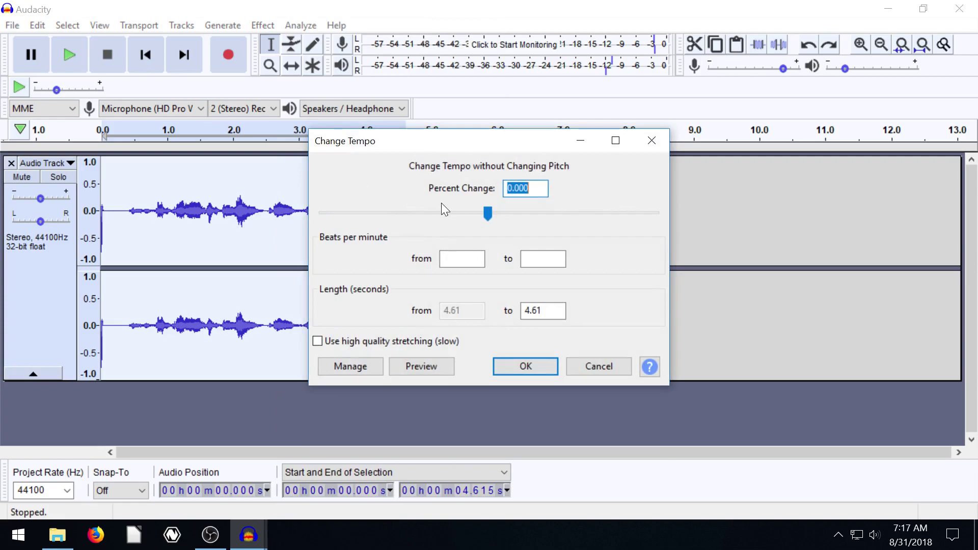
{"action": "left_click", "coordinate": [509, 188]}
{"action": "key", "text": "Delete"}
{"action": "type", "text": "1"}
{"action": "key", "text": "Delete"}
{"action": "type", "text": "5"}
{"action": "key", "text": "ctrl+a"}
{"action": "type", "text": "150"}
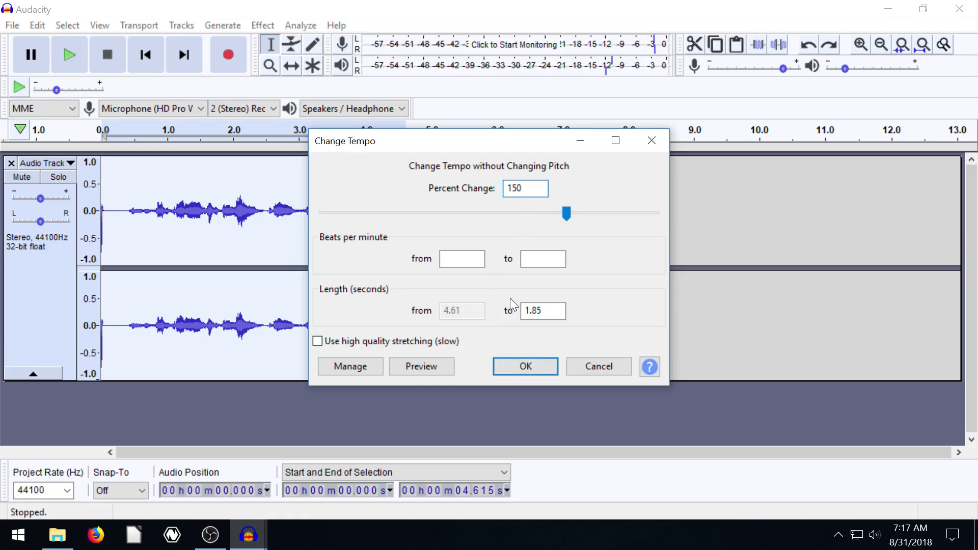
{"action": "left_click", "coordinate": [524, 365]}
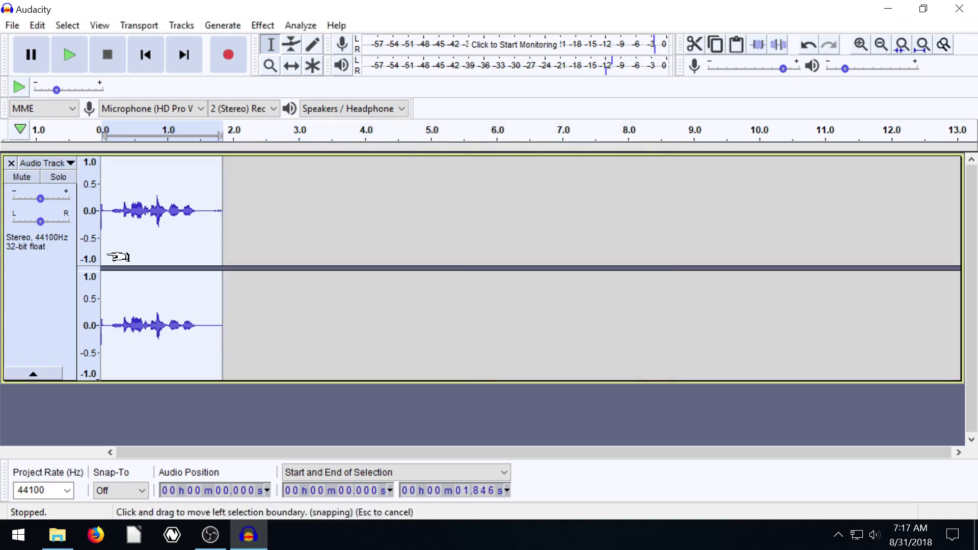
Play the 150%-tempo clip from 0.16 s, then replay it from about 0.10 s.
{"action": "left_click", "coordinate": [113, 209]}
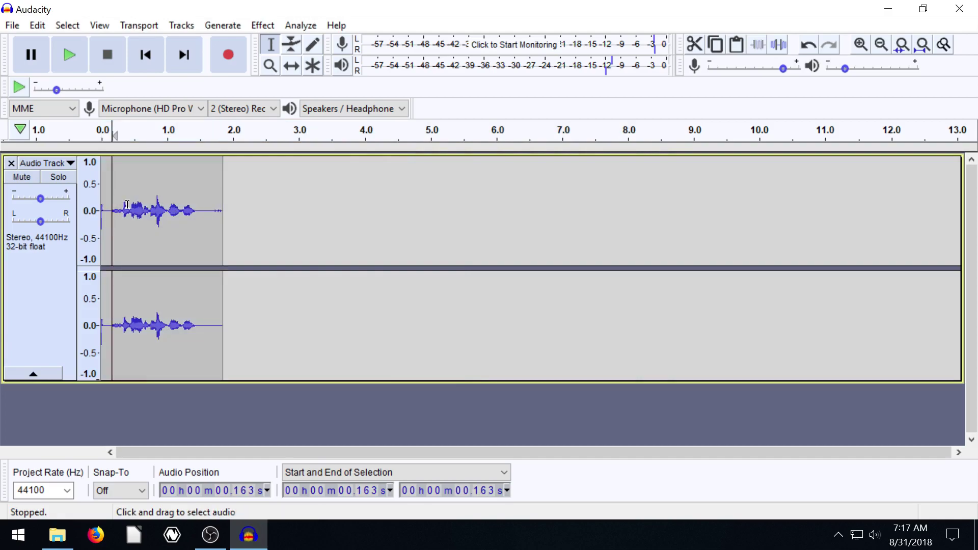
{"action": "left_click", "coordinate": [69, 56]}
{"action": "left_click", "coordinate": [107, 56]}
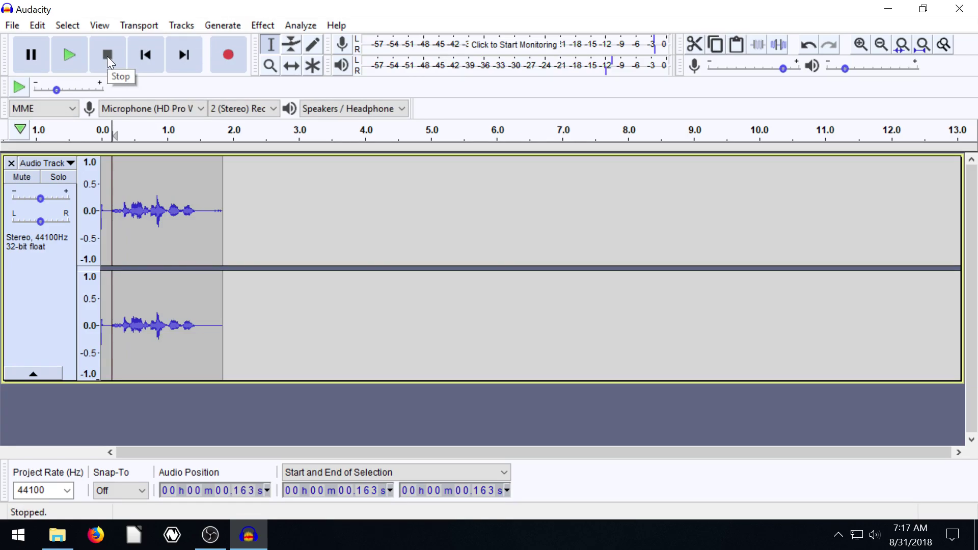
{"action": "left_click", "coordinate": [119, 212]}
{"action": "left_click", "coordinate": [107, 212]}
{"action": "left_click", "coordinate": [66, 55]}
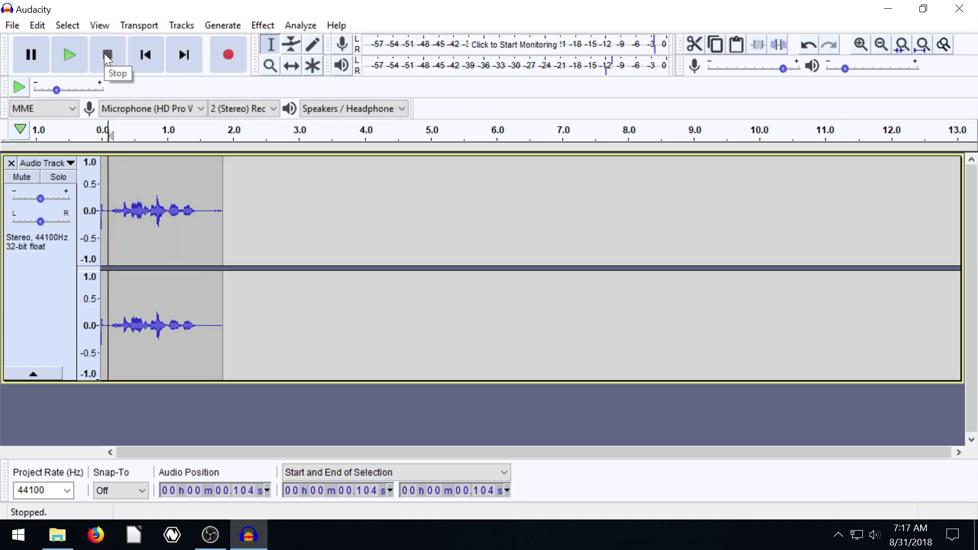
Undo the tempo change and paste a copy of the clip just past its end.
{"action": "key", "text": "ctrl+z"}
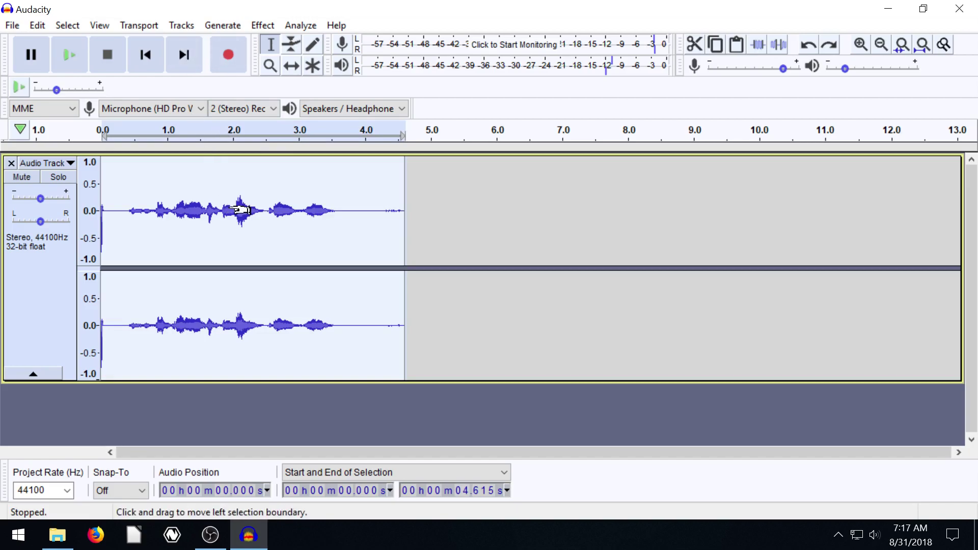
{"action": "left_click", "coordinate": [409, 219]}
{"action": "key", "text": "ctrl+v"}
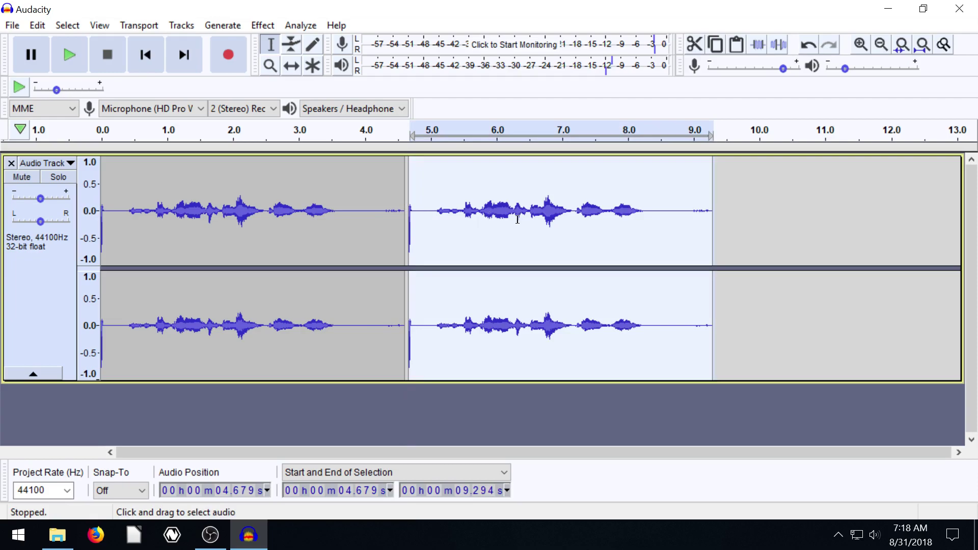
Apply Change Speed at 100 percent to the pasted copy, making it span 4.679–6.986 s.
{"action": "left_click", "coordinate": [263, 26]}
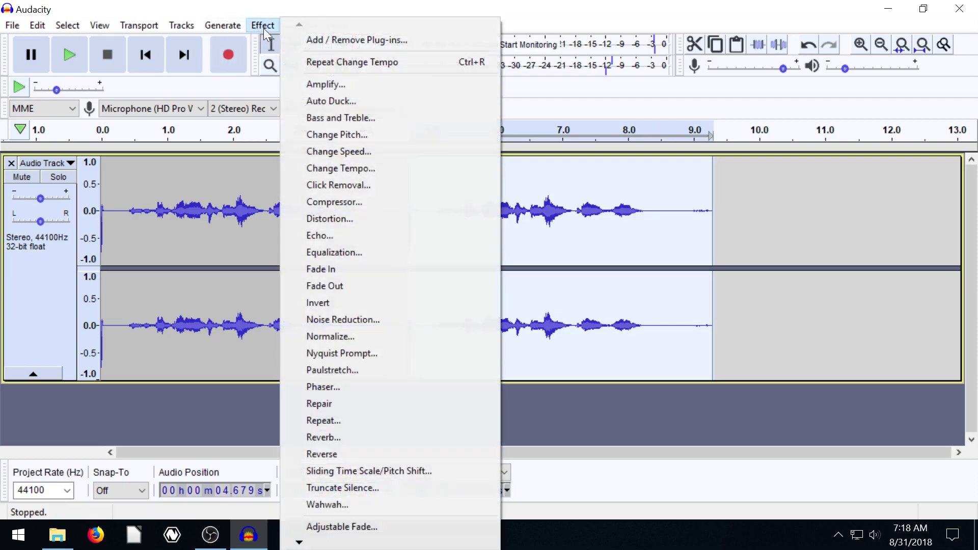
{"action": "left_click", "coordinate": [331, 150]}
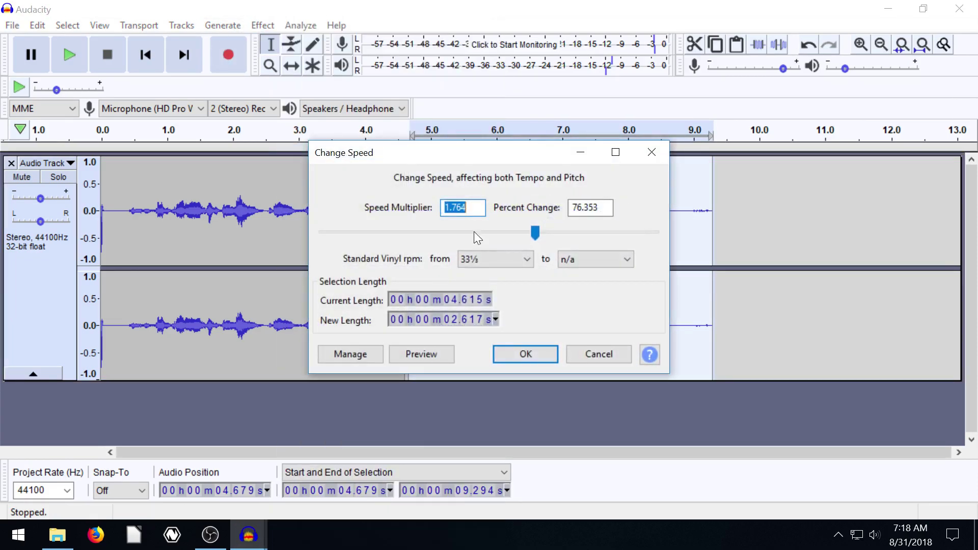
{"action": "left_click", "coordinate": [466, 207]}
{"action": "double_click", "coordinate": [466, 207]}
{"action": "type", "text": "1.5"}
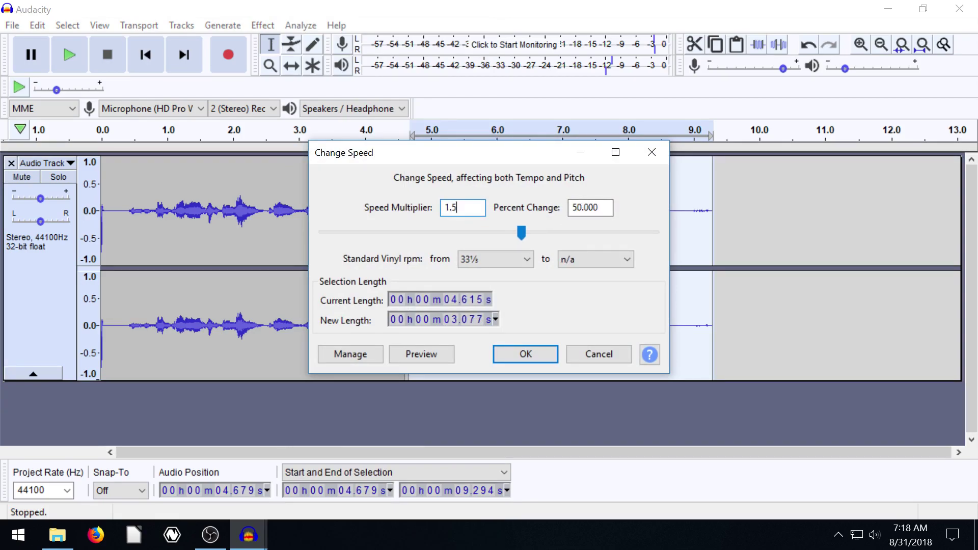
{"action": "key", "text": "Tab"}
{"action": "type", "text": "150"}
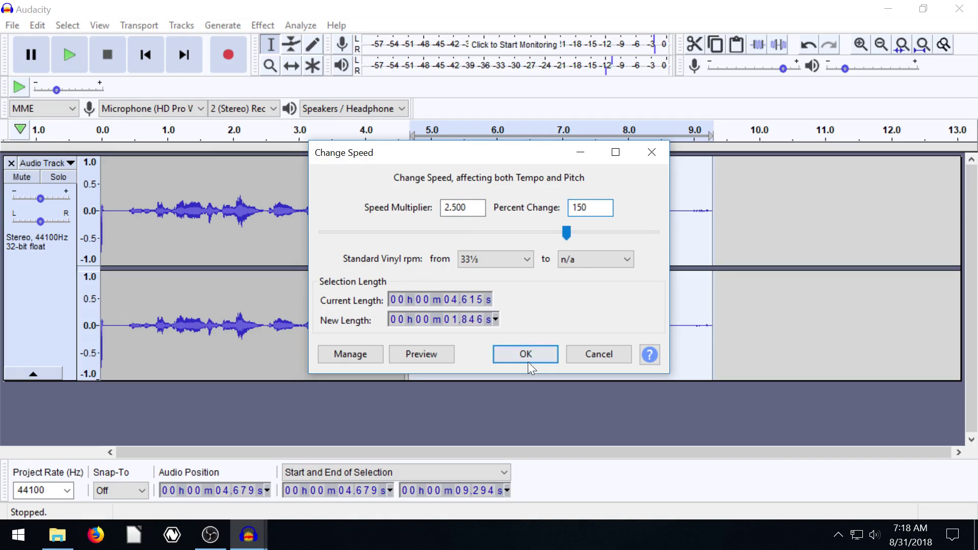
{"action": "key", "text": "BackSpace"}
{"action": "key", "text": "BackSpace"}
{"action": "type", "text": "00"}
{"action": "left_click", "coordinate": [527, 353]}
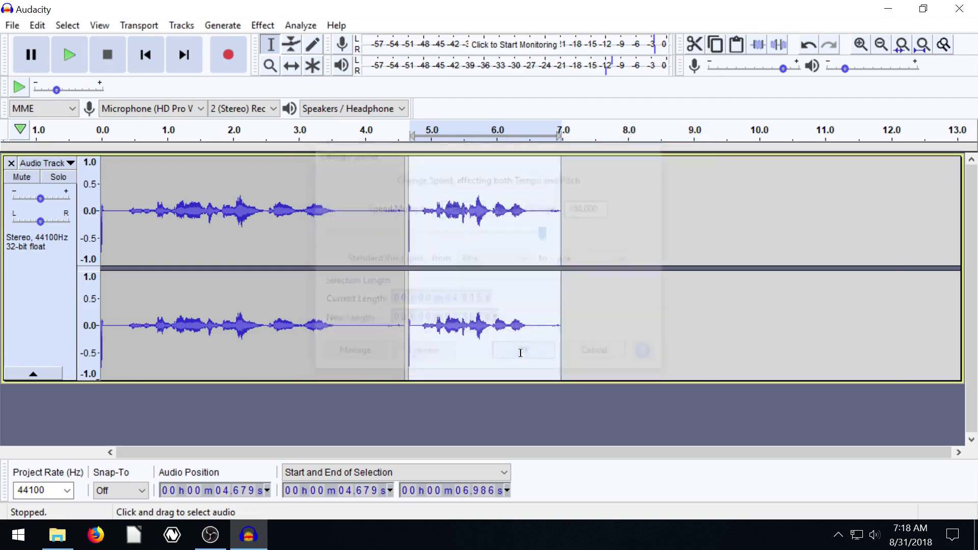
Apply Change Tempo at 100% to the original clip and play both clips from 0.12 s.
{"action": "double_click", "coordinate": [213, 223]}
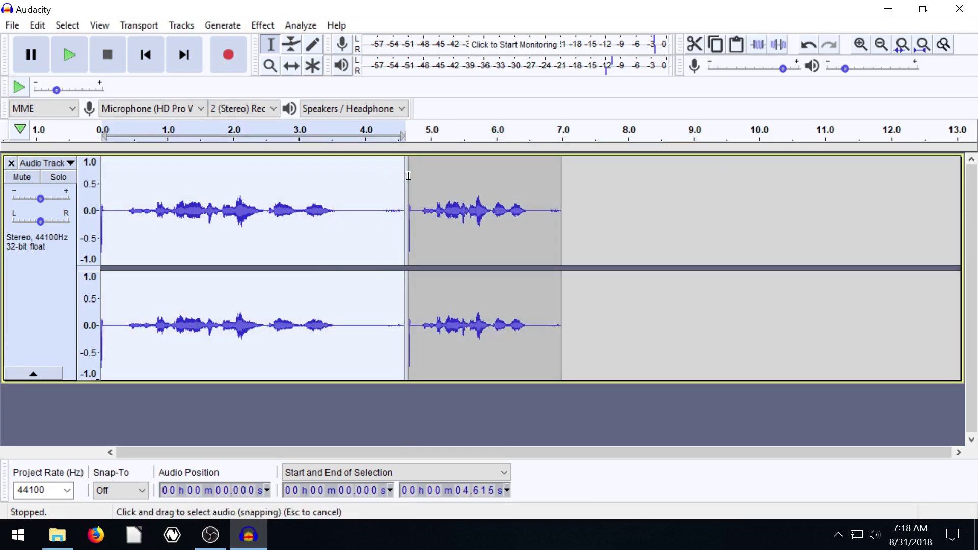
{"action": "left_click", "coordinate": [273, 24]}
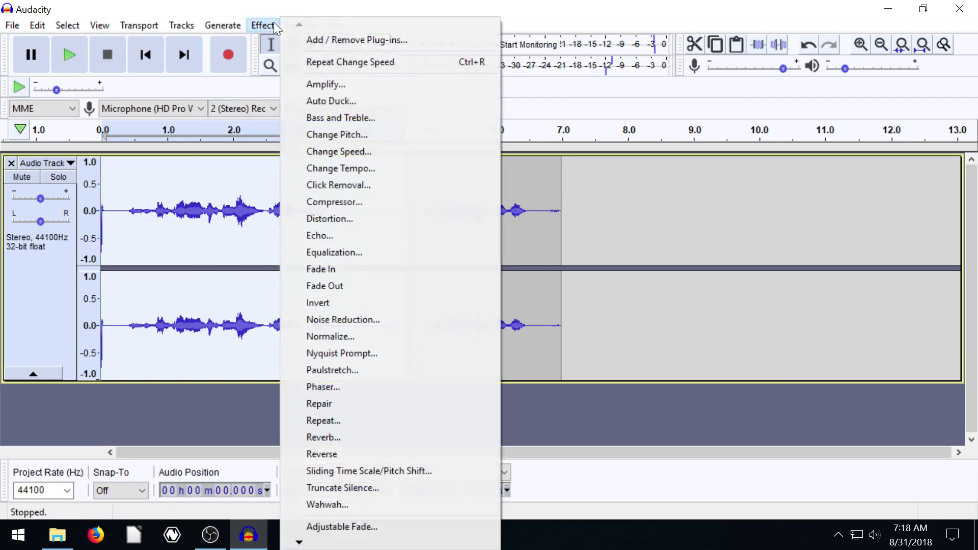
{"action": "left_click", "coordinate": [334, 168]}
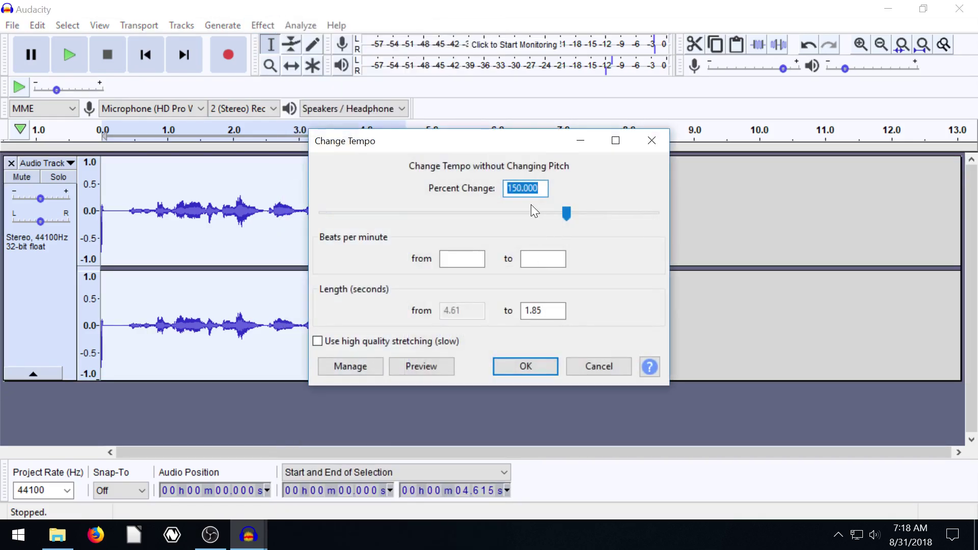
{"action": "type", "text": "100"}
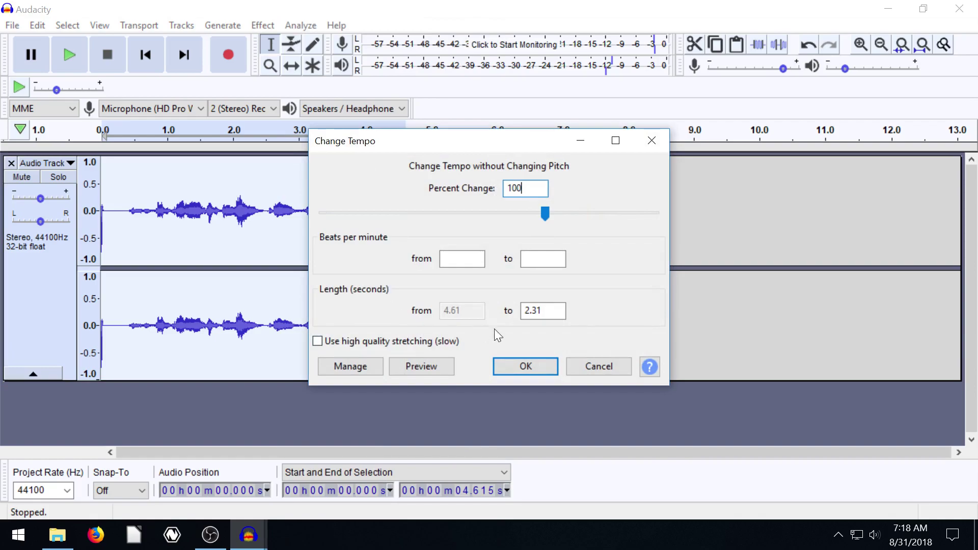
{"action": "left_click", "coordinate": [526, 366]}
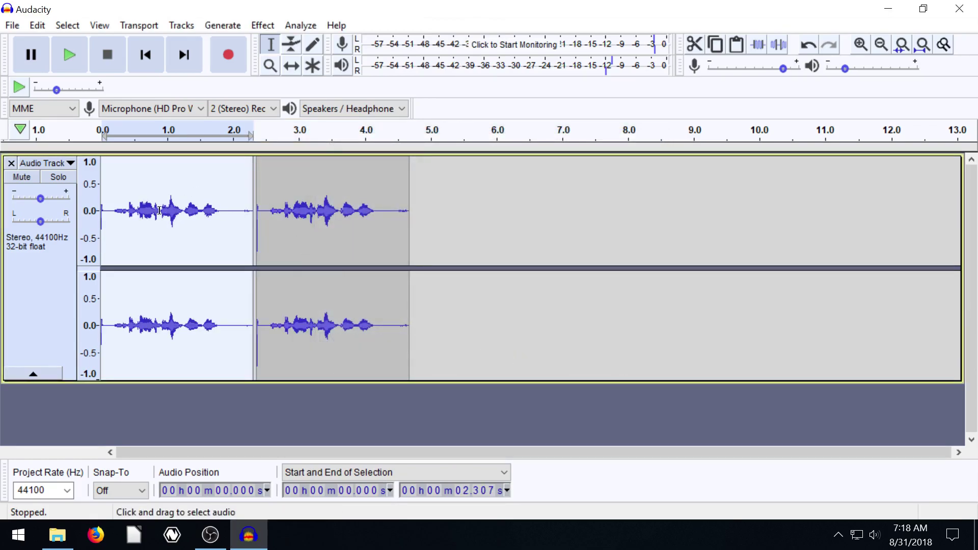
{"action": "left_click", "coordinate": [109, 211]}
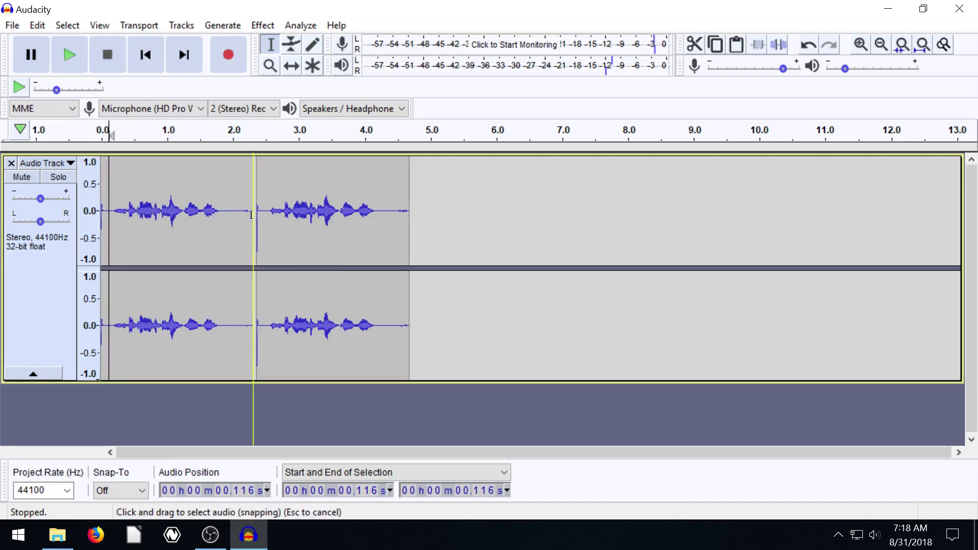
{"action": "left_click", "coordinate": [72, 56]}
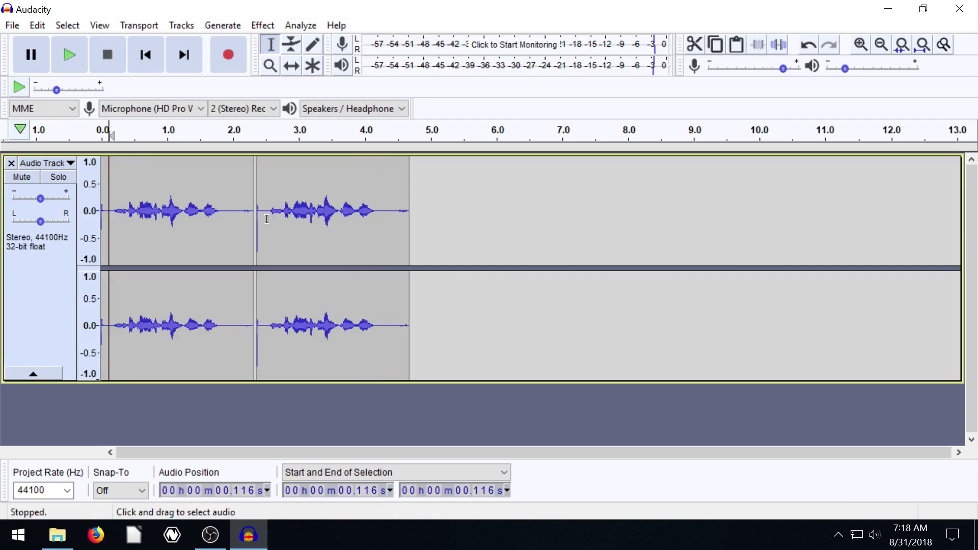
Paste a full-length voice copy at 4.83 s, play it, and select the new clip.
{"action": "left_click", "coordinate": [419, 210]}
{"action": "key", "text": "ctrl+v"}
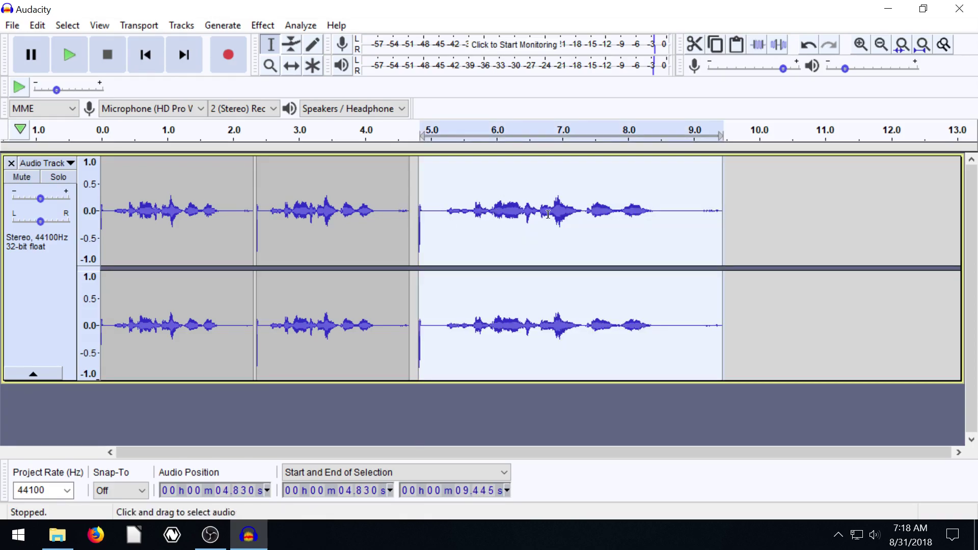
{"action": "left_click", "coordinate": [454, 208]}
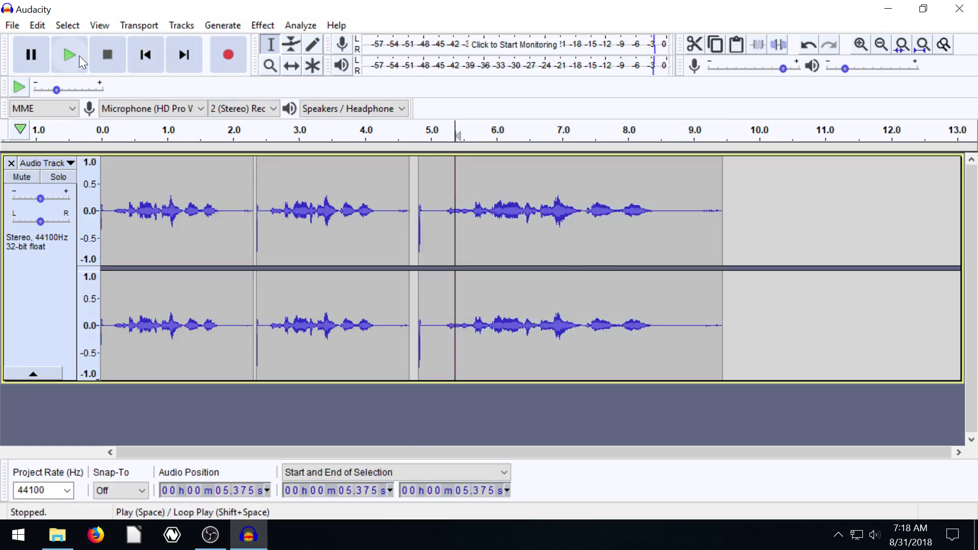
{"action": "left_click", "coordinate": [78, 56]}
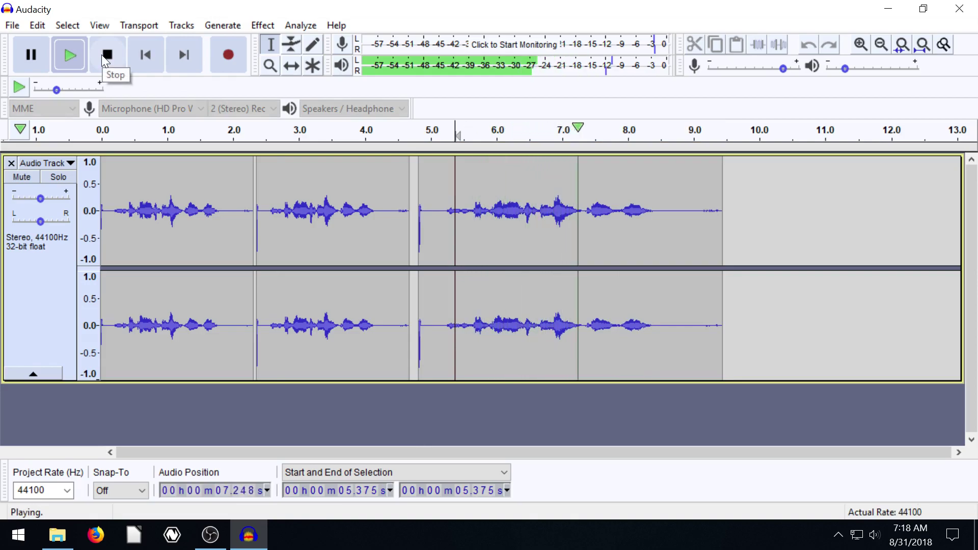
{"action": "left_click", "coordinate": [102, 54]}
{"action": "double_click", "coordinate": [571, 206]}
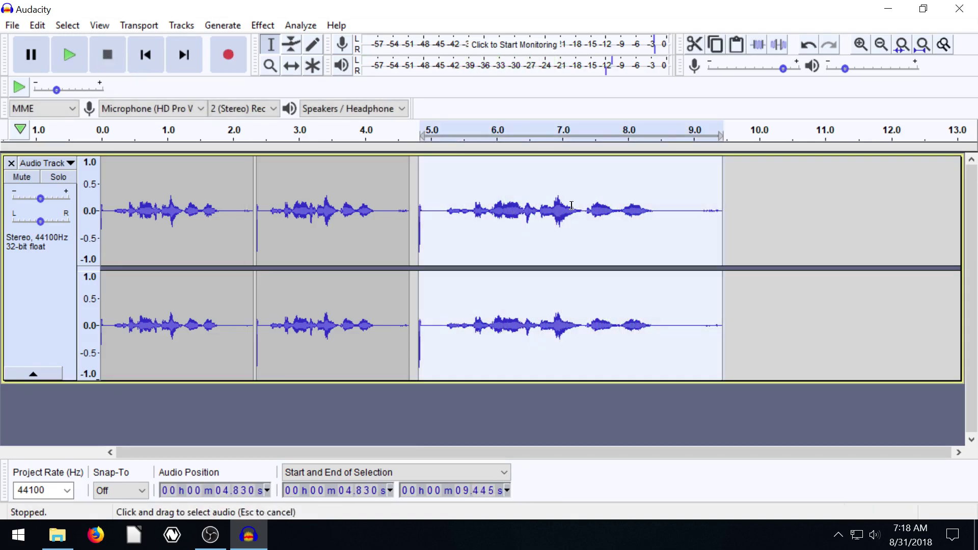
{"action": "left_click", "coordinate": [262, 25]}
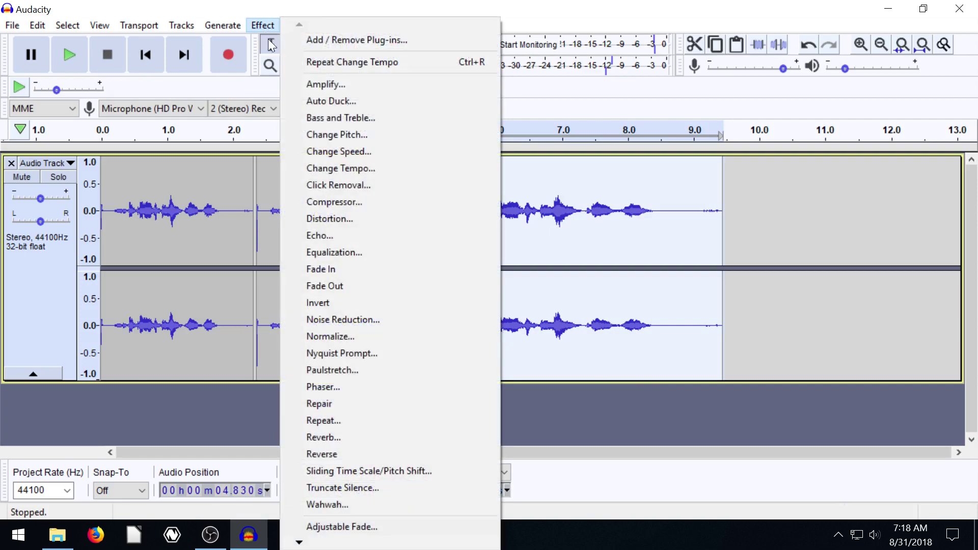
Open Change Pitch for the third clip, move the dialog aside, and try a −32% change.
{"action": "left_click", "coordinate": [328, 134]}
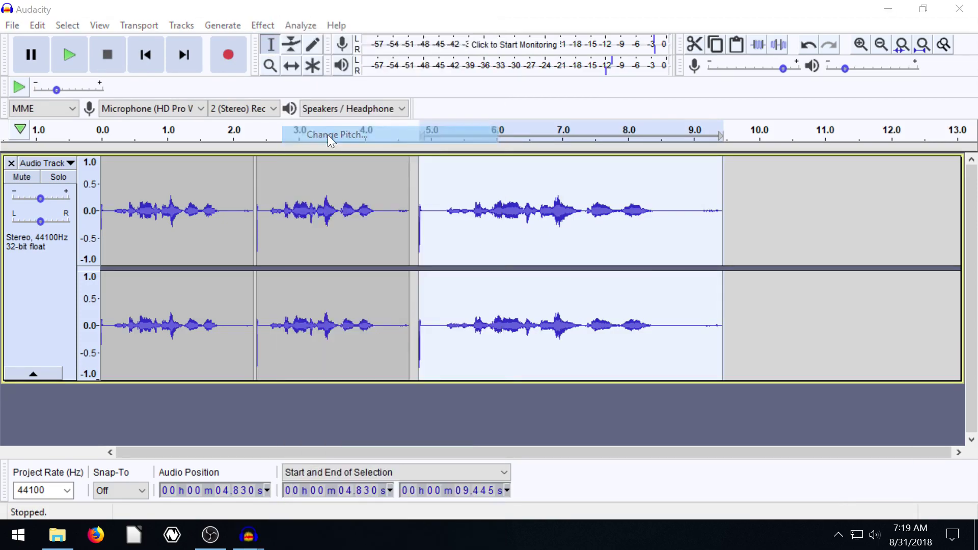
{"action": "left_click_drag", "start_coordinate": [458, 121], "coordinate": [190, 58]}
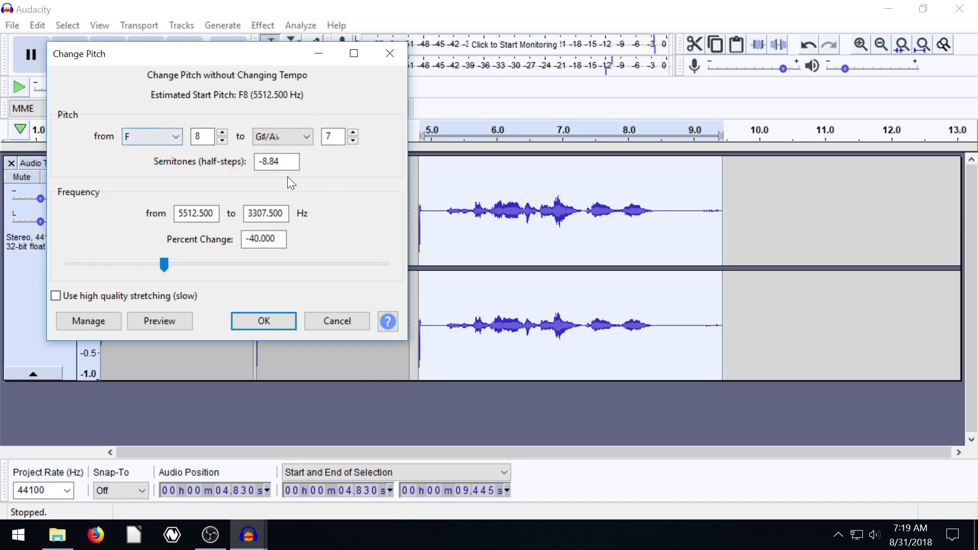
{"action": "left_click", "coordinate": [261, 161]}
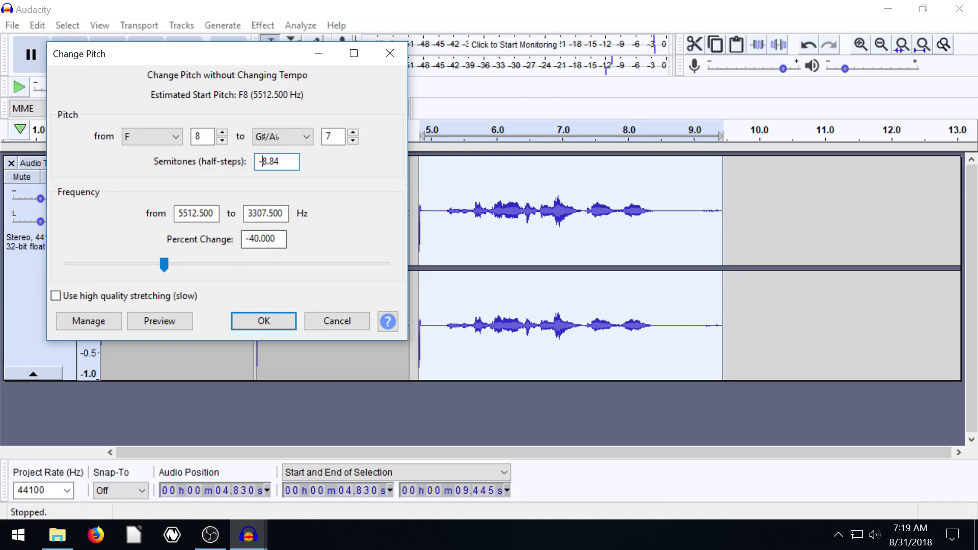
{"action": "left_click", "coordinate": [259, 238]}
{"action": "left_click_drag", "start_coordinate": [164, 262], "coordinate": [176, 264]}
Reset the percent change to 0, then try slider values toward G and −0.35 semitones.
{"action": "double_click", "coordinate": [262, 238]}
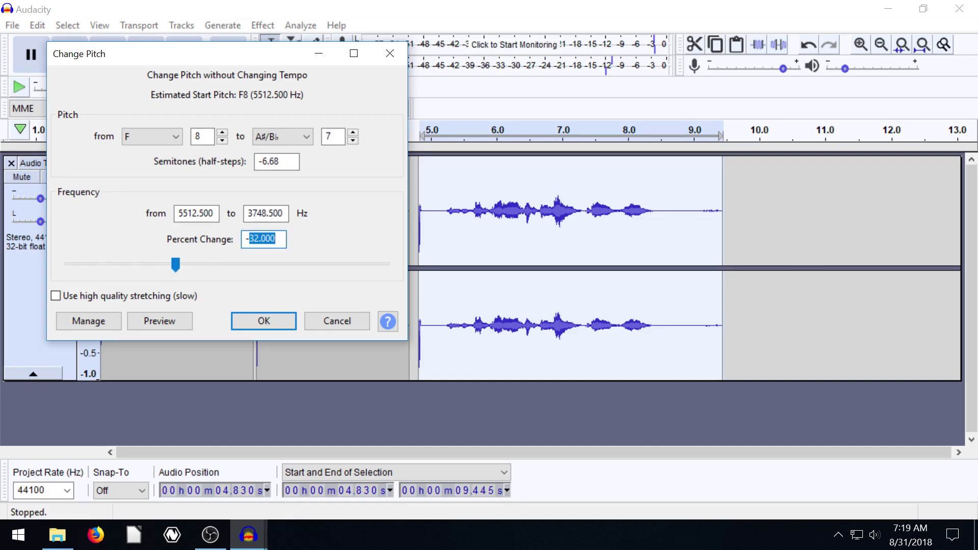
{"action": "type", "text": "0"}
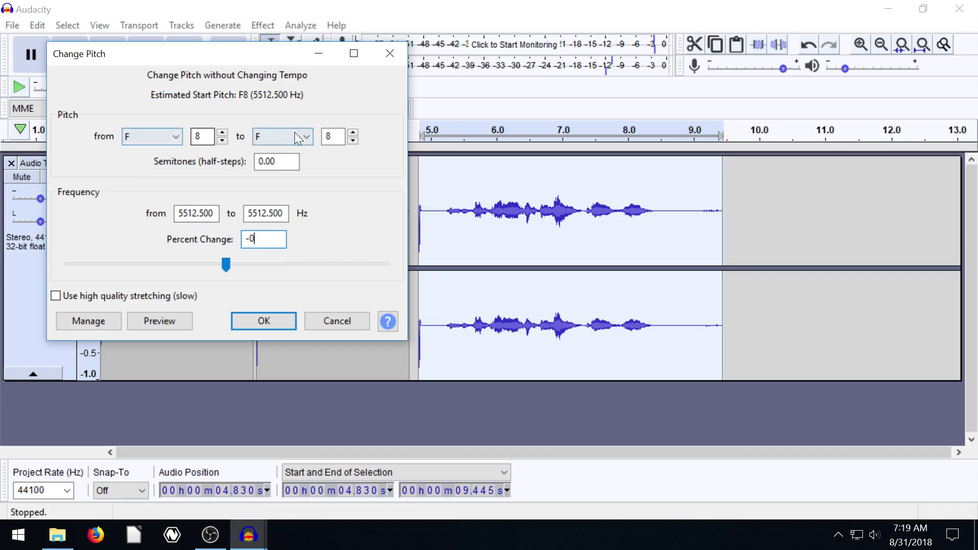
{"action": "left_click", "coordinate": [188, 212]}
{"action": "left_click", "coordinate": [266, 212]}
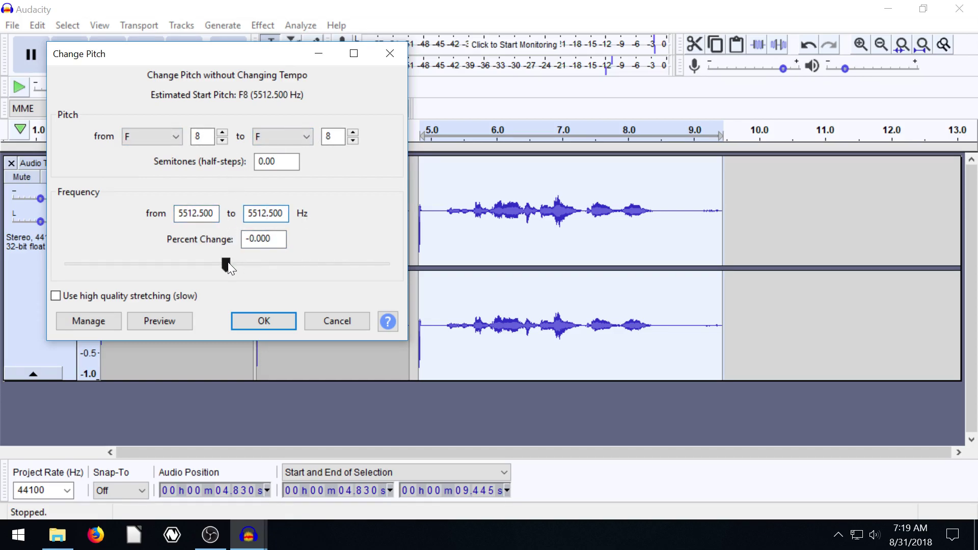
{"action": "left_click_drag", "start_coordinate": [228, 262], "coordinate": [277, 239]}
{"action": "left_click_drag", "start_coordinate": [238, 263], "coordinate": [223, 263]}
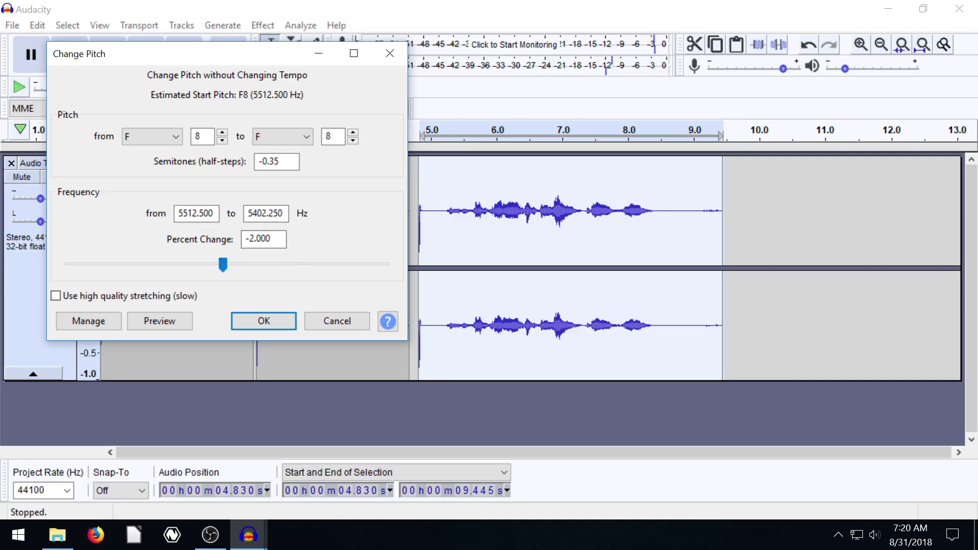
{"action": "left_click_drag", "start_coordinate": [222, 264], "coordinate": [190, 263]}
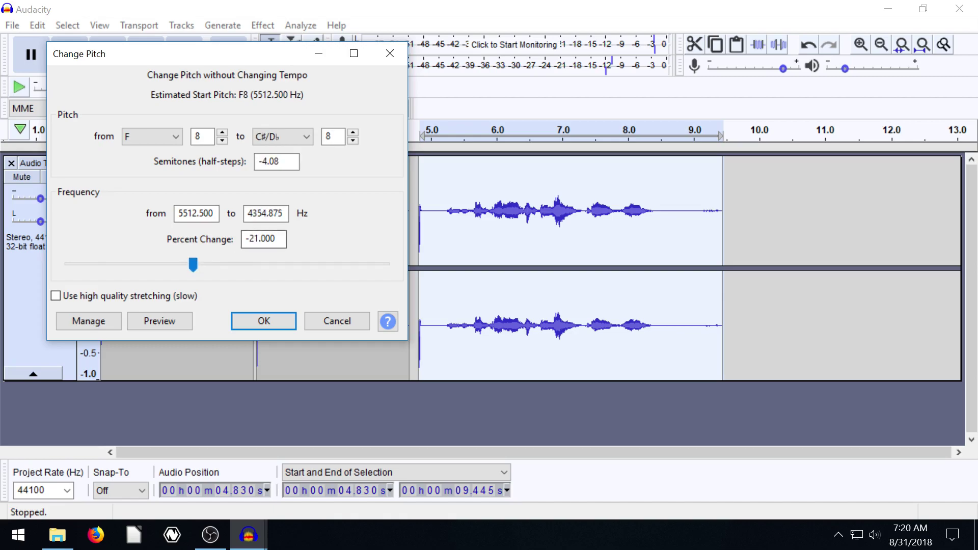
Apply the −4.08-semitone pitch drop and play the clip from its beginning.
{"action": "left_click", "coordinate": [263, 321]}
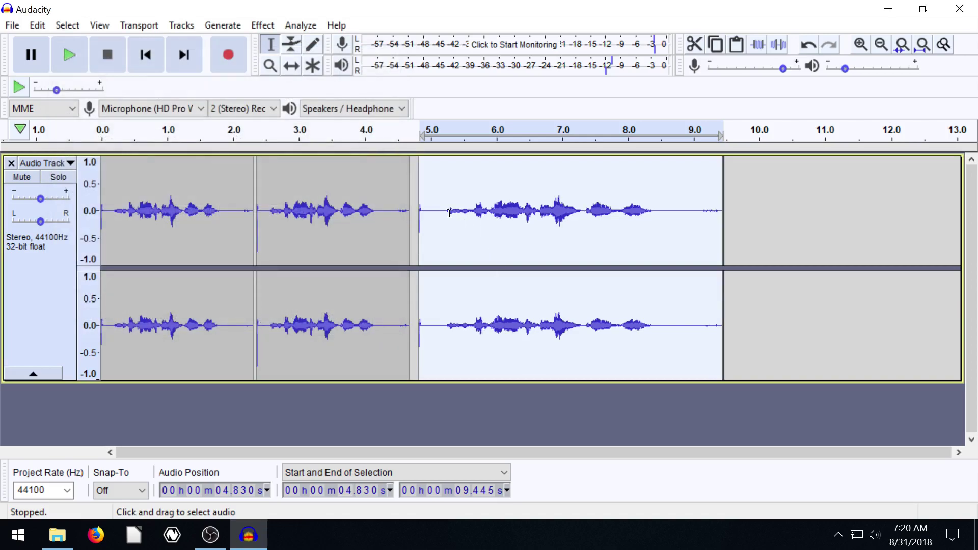
{"action": "left_click", "coordinate": [449, 213]}
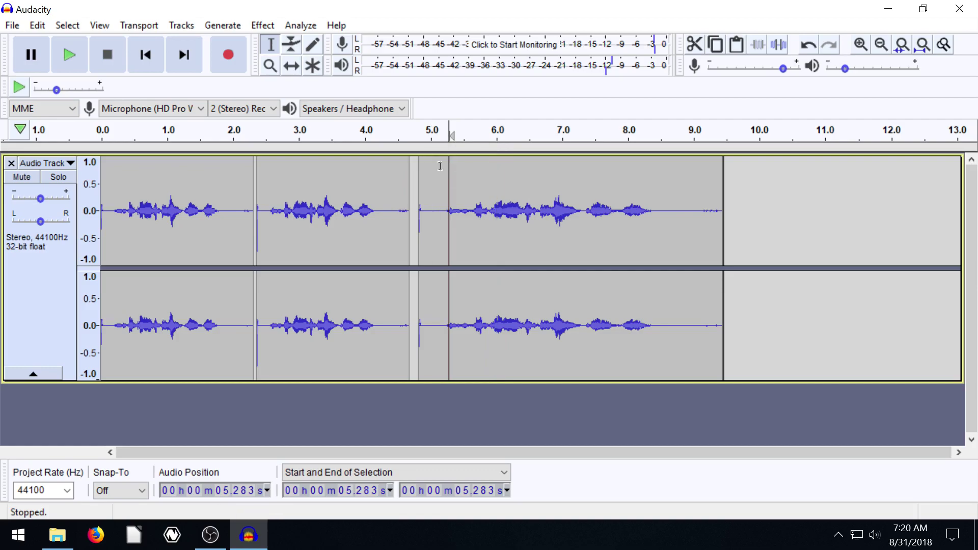
{"action": "left_click", "coordinate": [429, 212]}
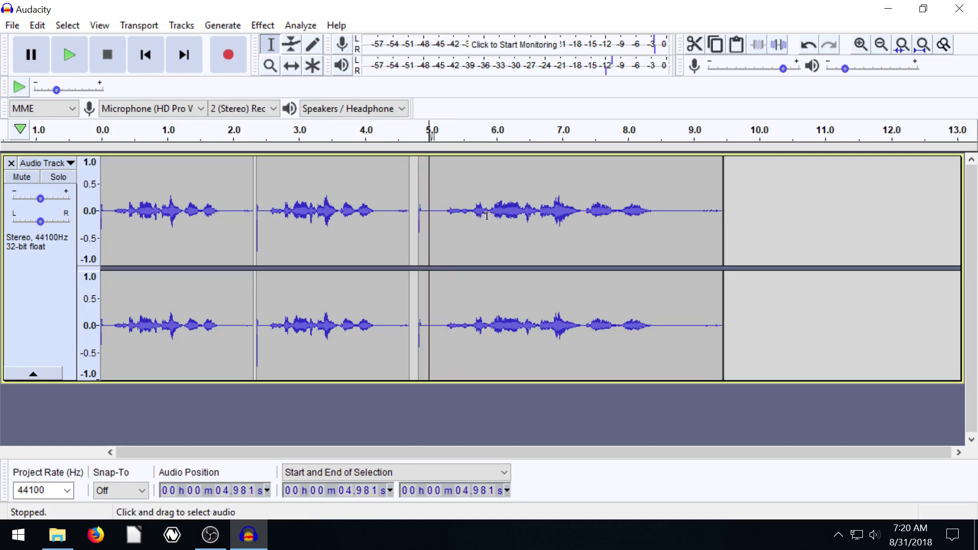
{"action": "left_click", "coordinate": [72, 56]}
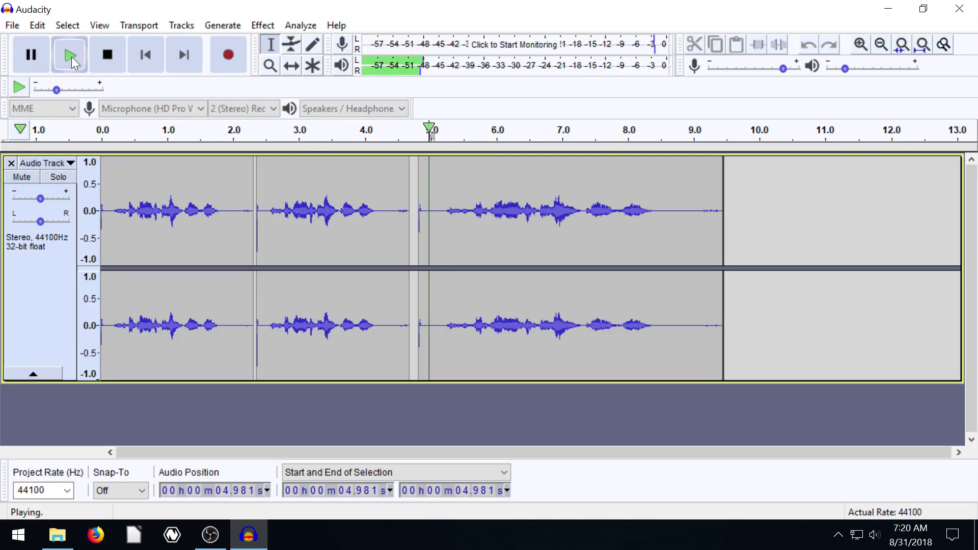
{"action": "left_click", "coordinate": [108, 55]}
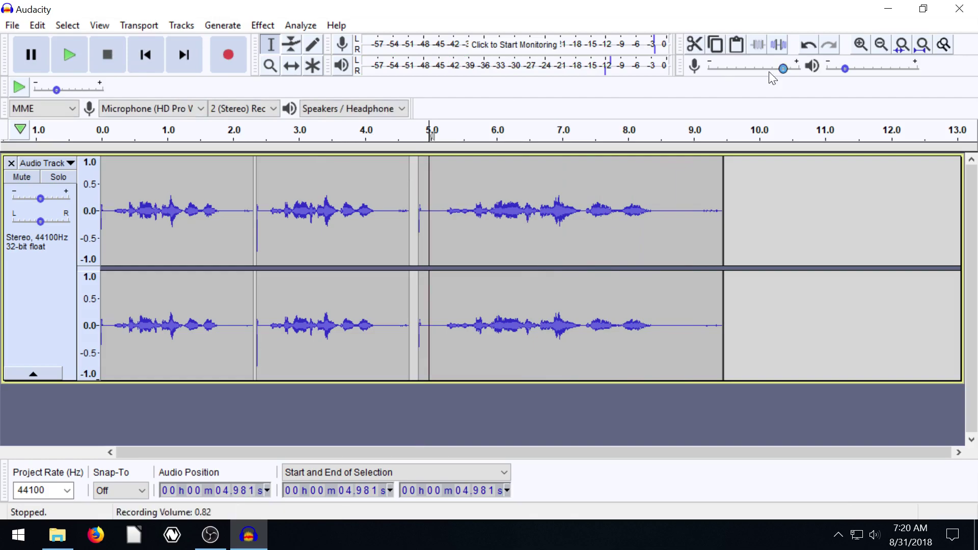
Reselect the whole third clip and play it back from 5.7 s.
{"action": "double_click", "coordinate": [475, 213]}
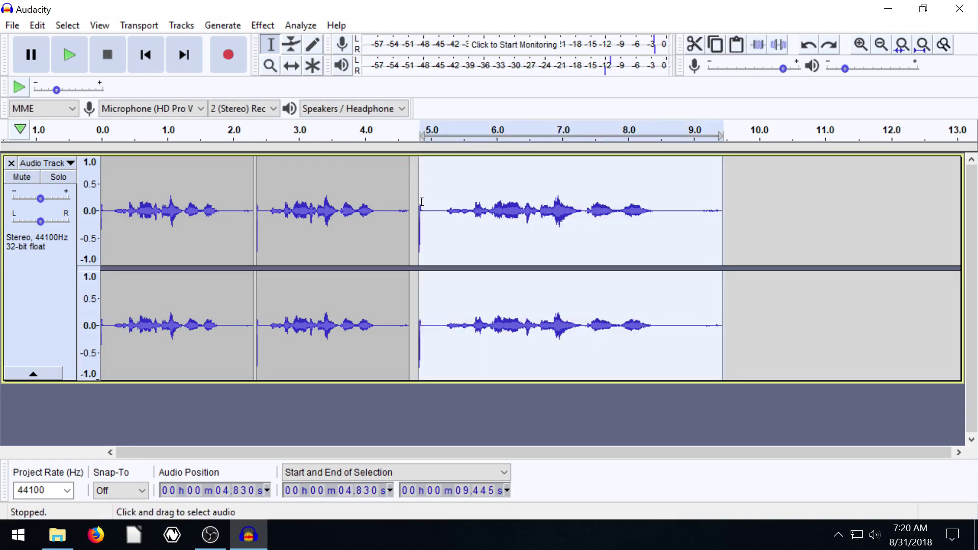
{"action": "left_click", "coordinate": [476, 204]}
{"action": "left_click", "coordinate": [65, 56]}
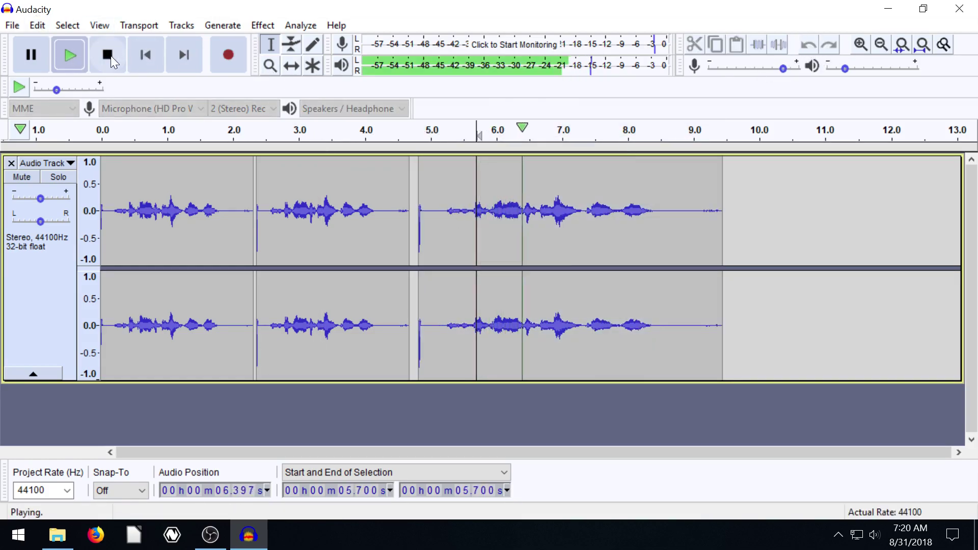
{"action": "left_click", "coordinate": [106, 56]}
Raise the third clip's pitch by +20% (about +3.16 semitones) toward G♯/A♭.
{"action": "double_click", "coordinate": [531, 218]}
{"action": "left_click", "coordinate": [249, 23]}
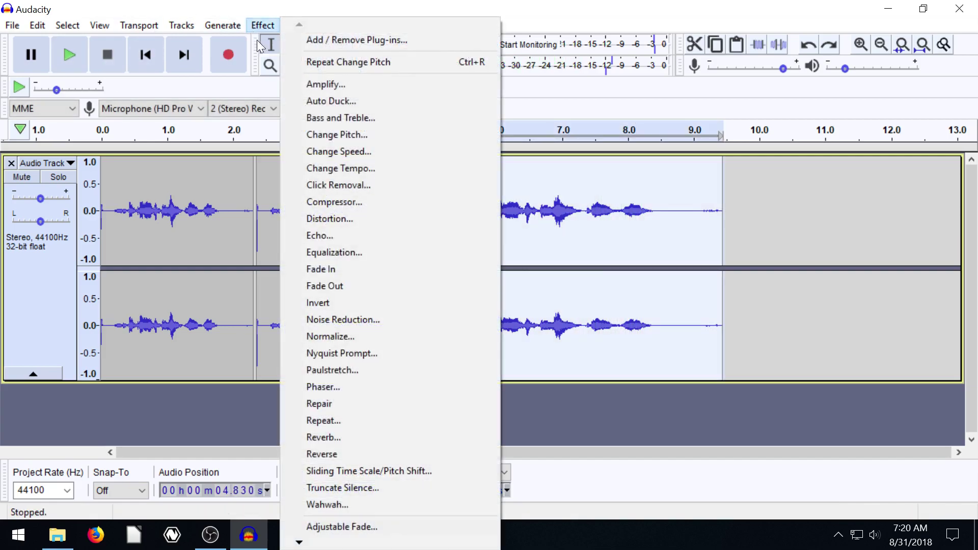
{"action": "left_click", "coordinate": [322, 131]}
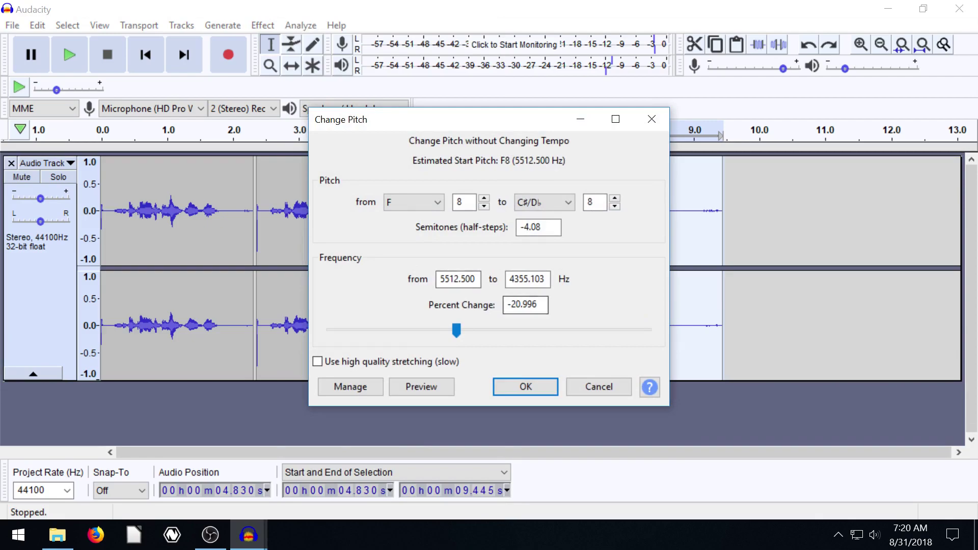
{"action": "left_click_drag", "start_coordinate": [456, 330], "coordinate": [504, 332]}
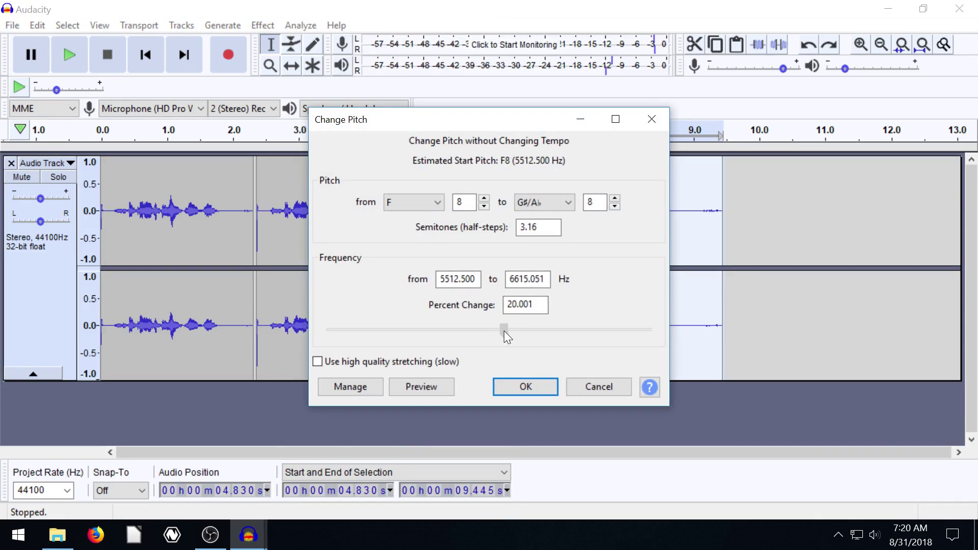
{"action": "left_click", "coordinate": [525, 386]}
Play the re-pitched clip from its beginning, then stop.
{"action": "left_click", "coordinate": [430, 213]}
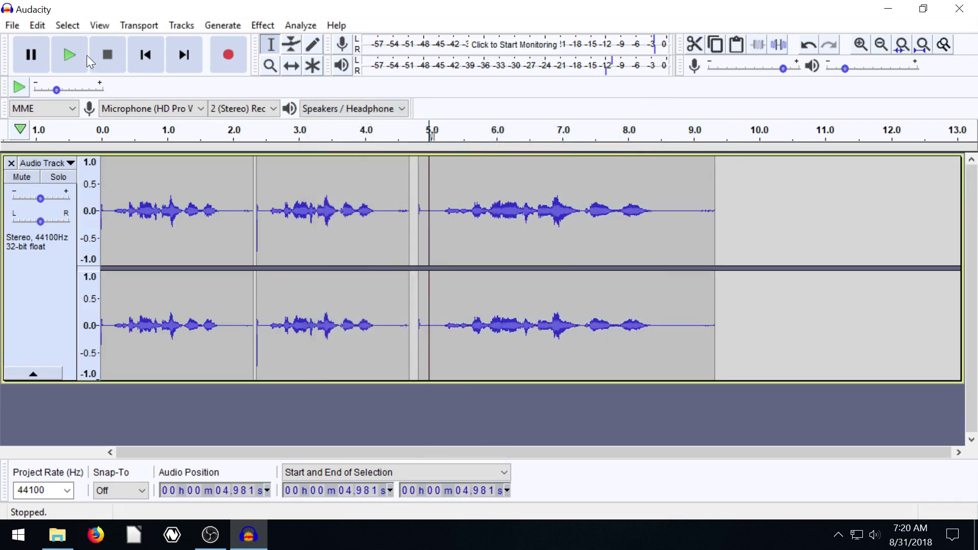
{"action": "left_click", "coordinate": [73, 49]}
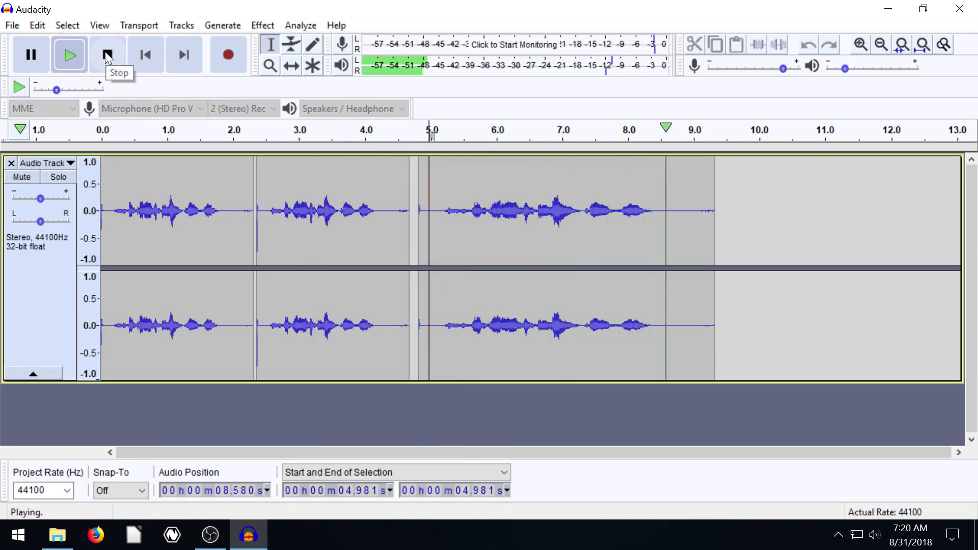
{"action": "left_click", "coordinate": [106, 53]}
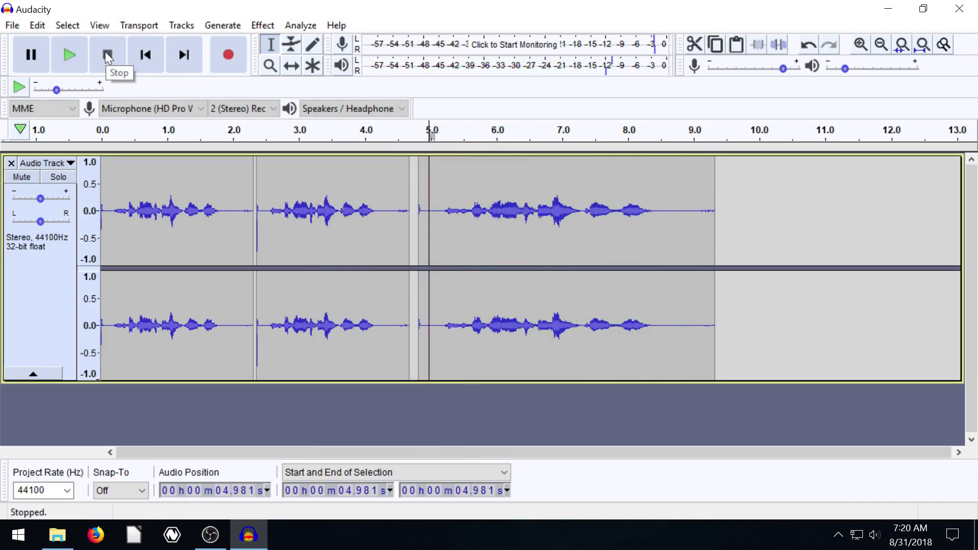
{"action": "left_click", "coordinate": [117, 210]}
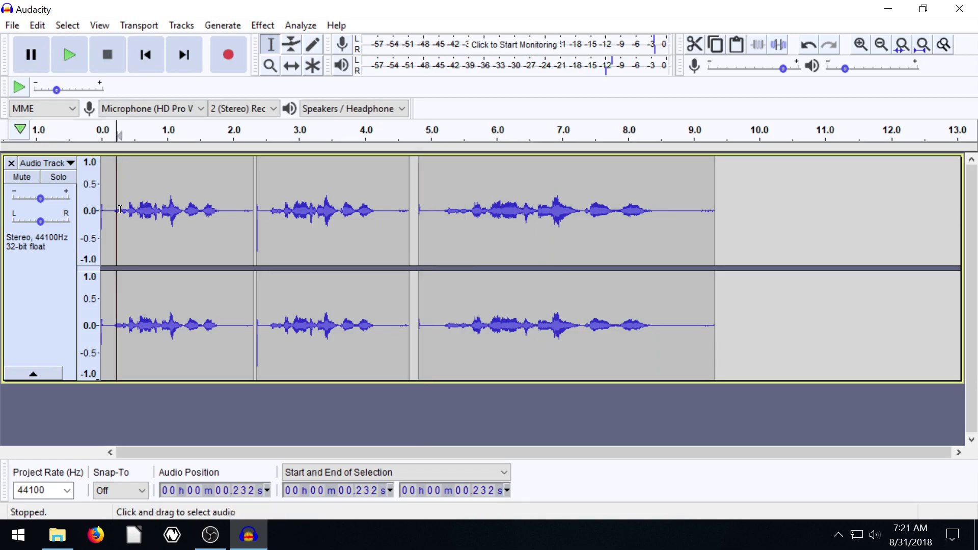
{"action": "left_click", "coordinate": [260, 26]}
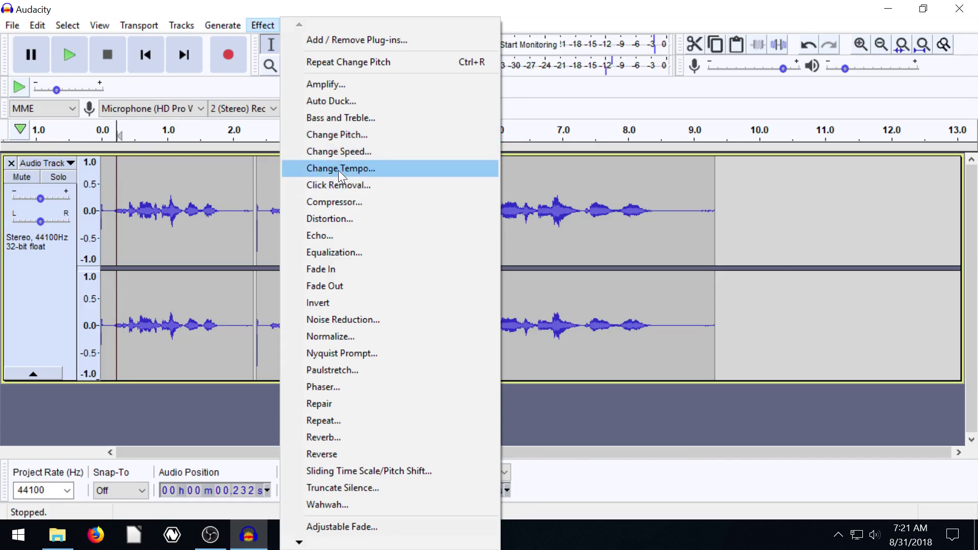
{"action": "left_click", "coordinate": [524, 11]}
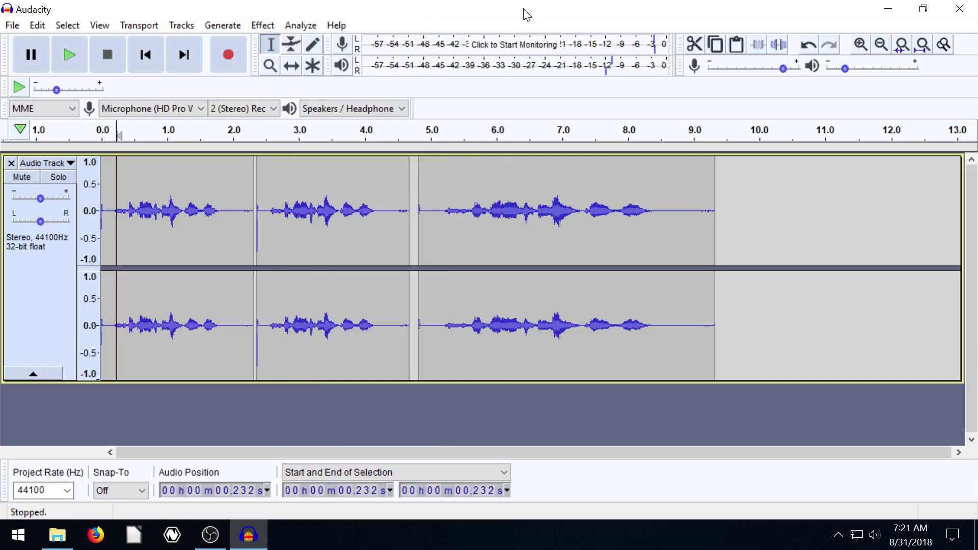
Start a new empty project and open the 'more Jazz guitar' file.
{"action": "left_click", "coordinate": [12, 25]}
{"action": "left_click", "coordinate": [37, 40]}
{"action": "left_click", "coordinate": [12, 25]}
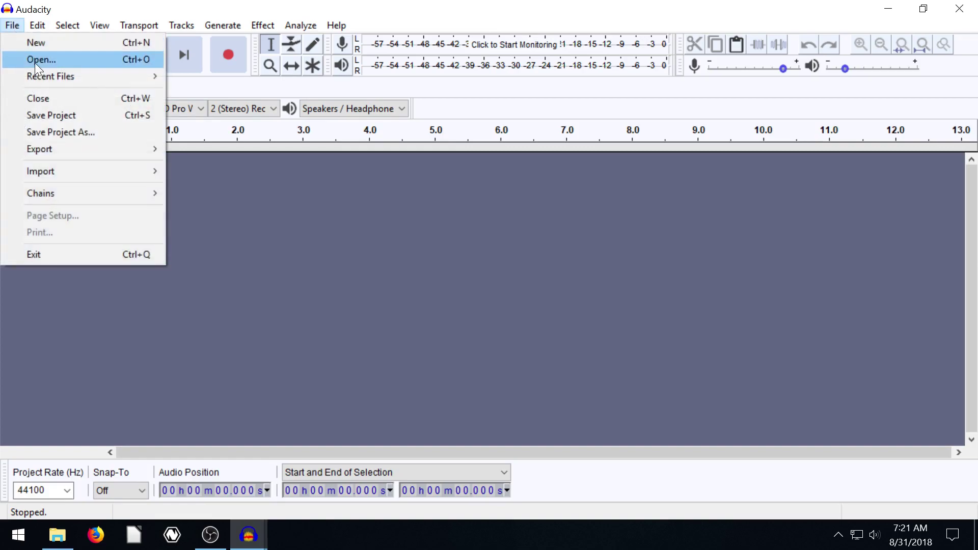
{"action": "left_click", "coordinate": [41, 59]}
{"action": "left_click", "coordinate": [137, 172]}
{"action": "left_click", "coordinate": [389, 426]}
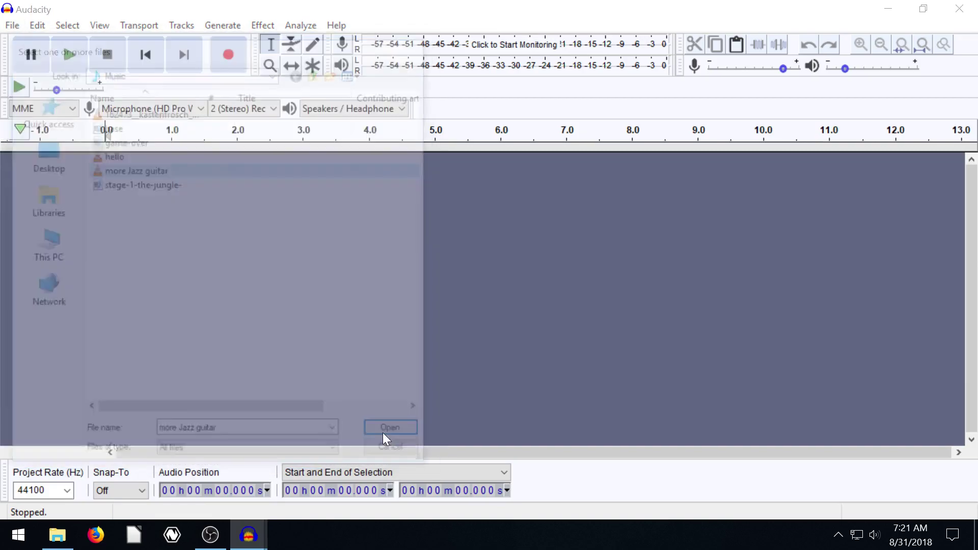
Play the guitar track from about 2.56 s, then select the entire clip.
{"action": "left_click", "coordinate": [243, 238]}
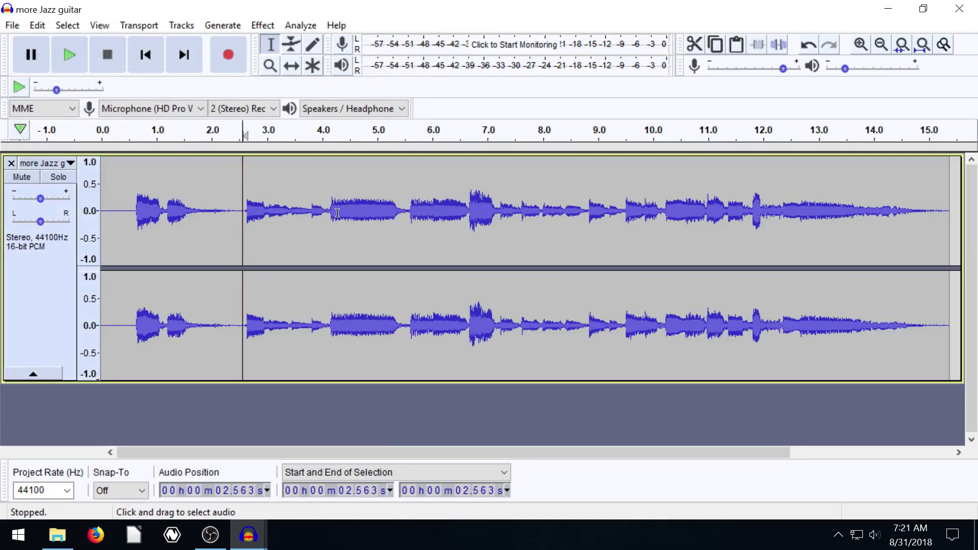
{"action": "left_click", "coordinate": [66, 55]}
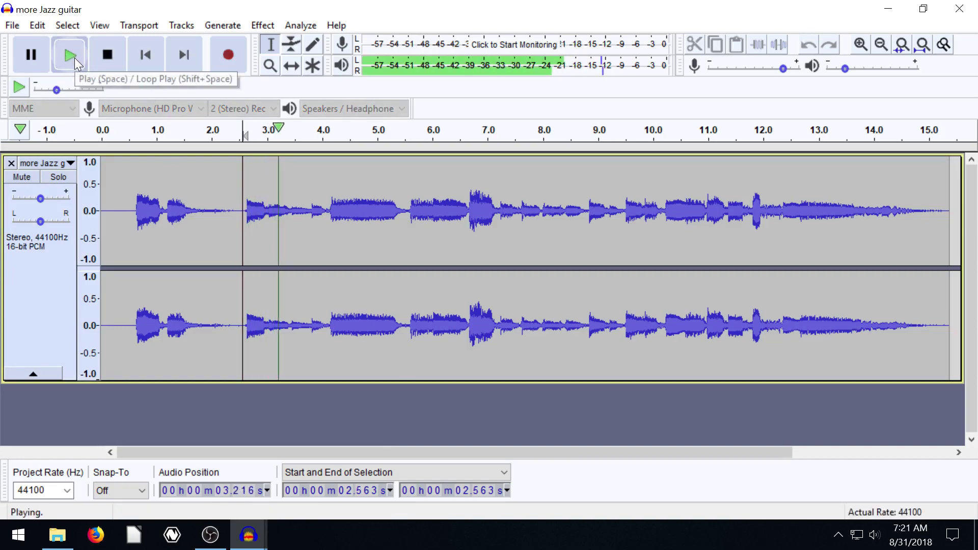
{"action": "left_click", "coordinate": [107, 61]}
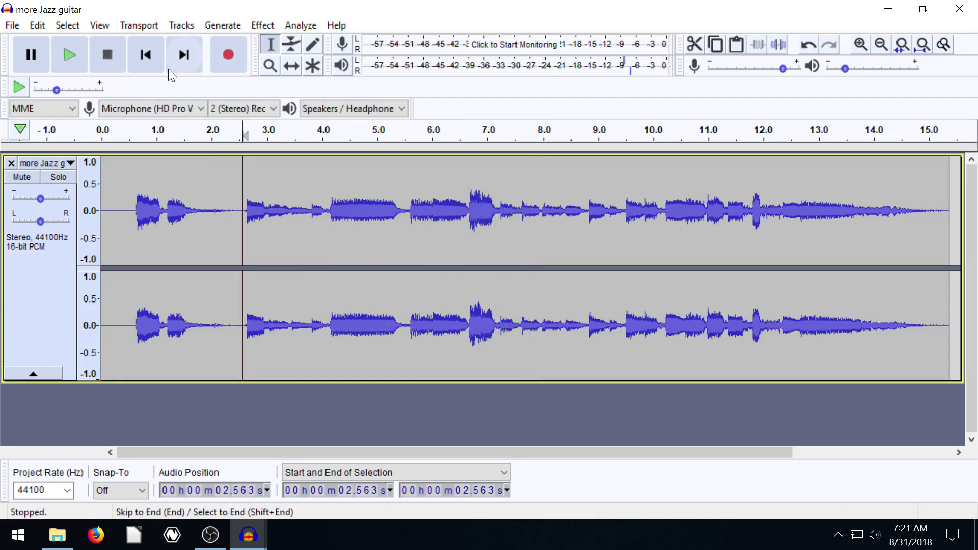
{"action": "double_click", "coordinate": [232, 195]}
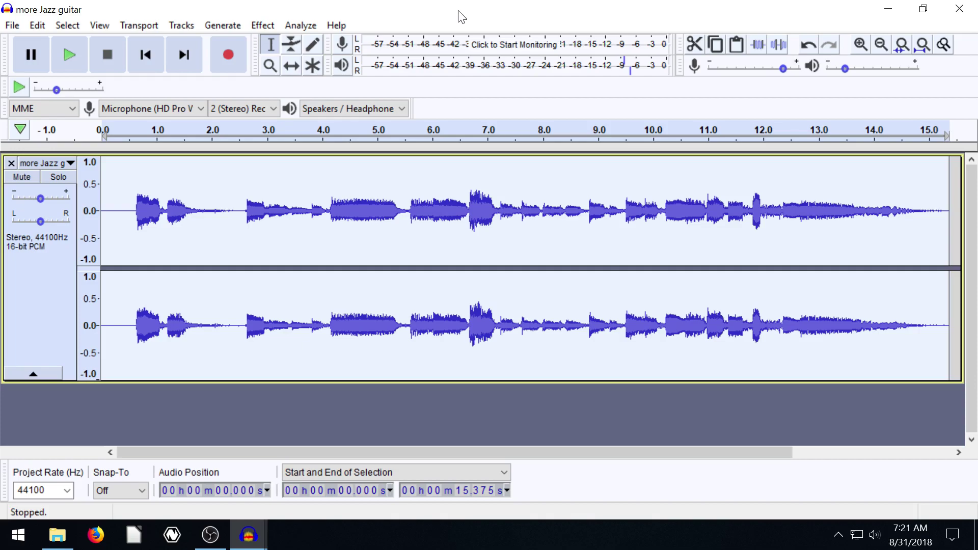
Transpose the jazz guitar track from G to F (−2 semitones, −10.91%) with Change Pitch.
{"action": "left_click", "coordinate": [261, 26]}
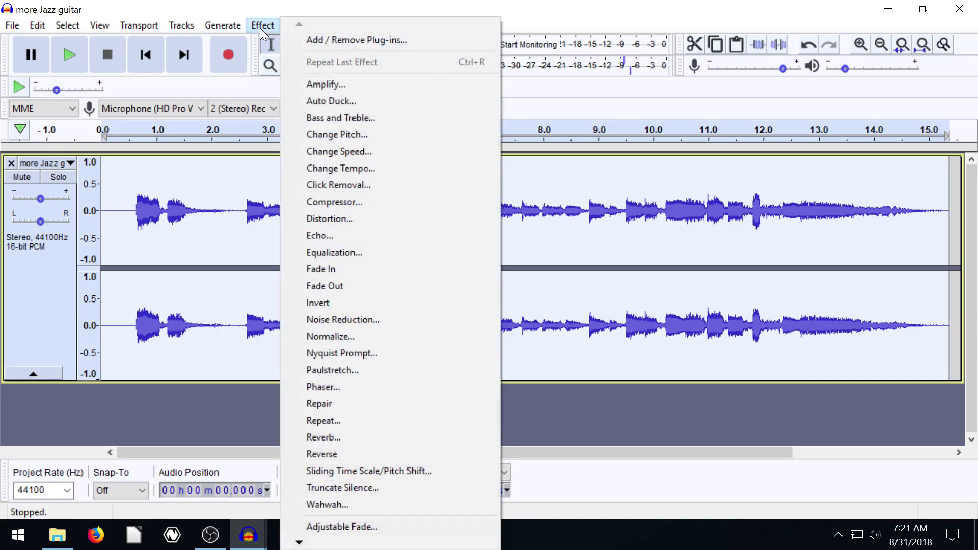
{"action": "left_click", "coordinate": [322, 136]}
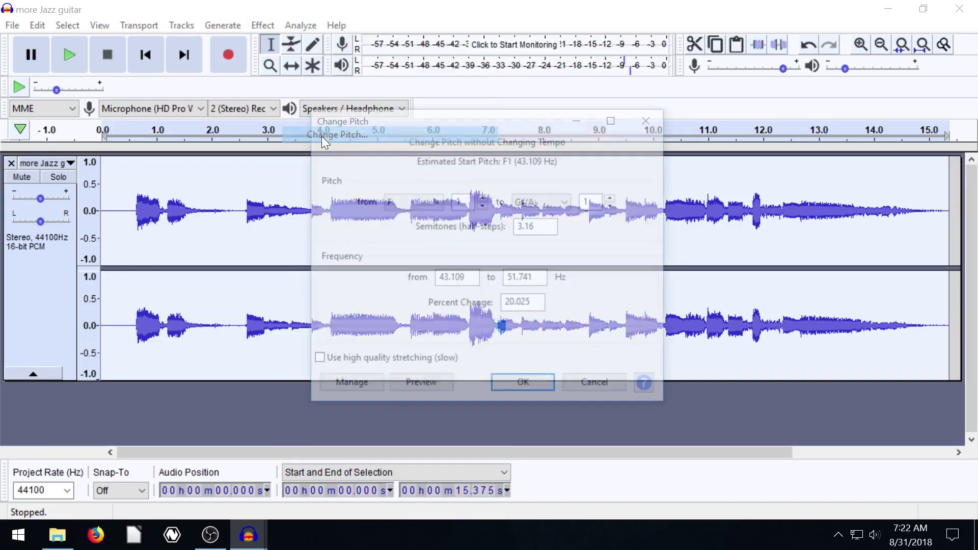
{"action": "left_click_drag", "start_coordinate": [428, 125], "coordinate": [322, 95]}
{"action": "left_click", "coordinate": [315, 170]}
{"action": "left_click", "coordinate": [295, 266]}
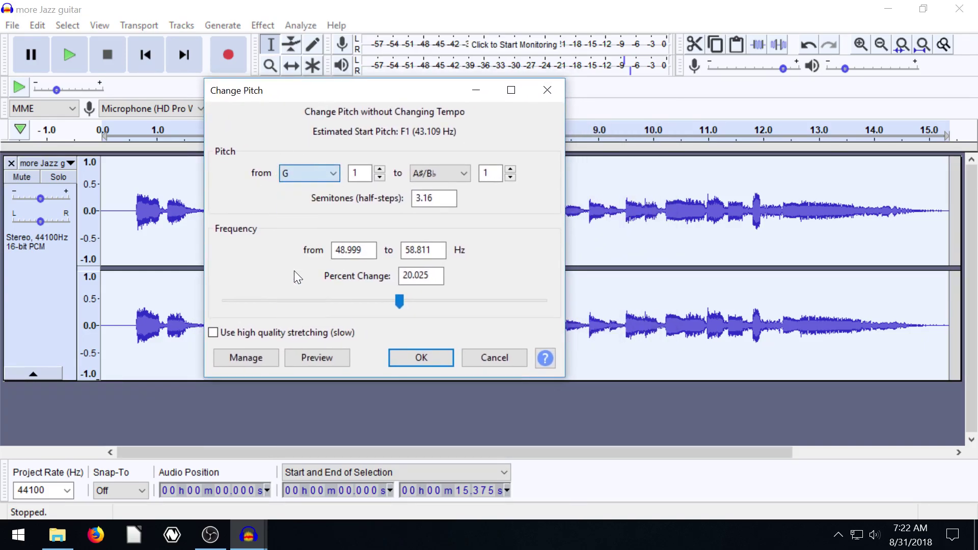
{"action": "left_click", "coordinate": [463, 175]}
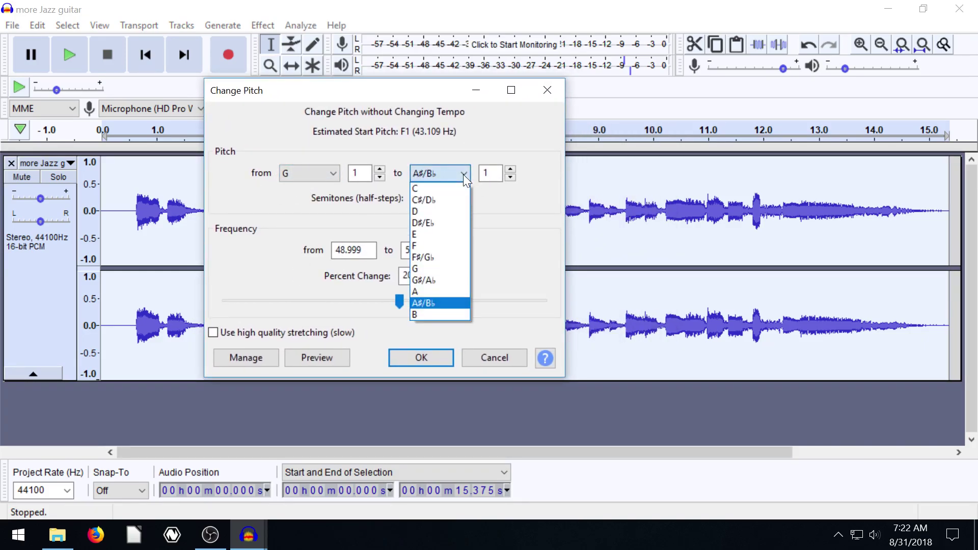
{"action": "left_click", "coordinate": [423, 245]}
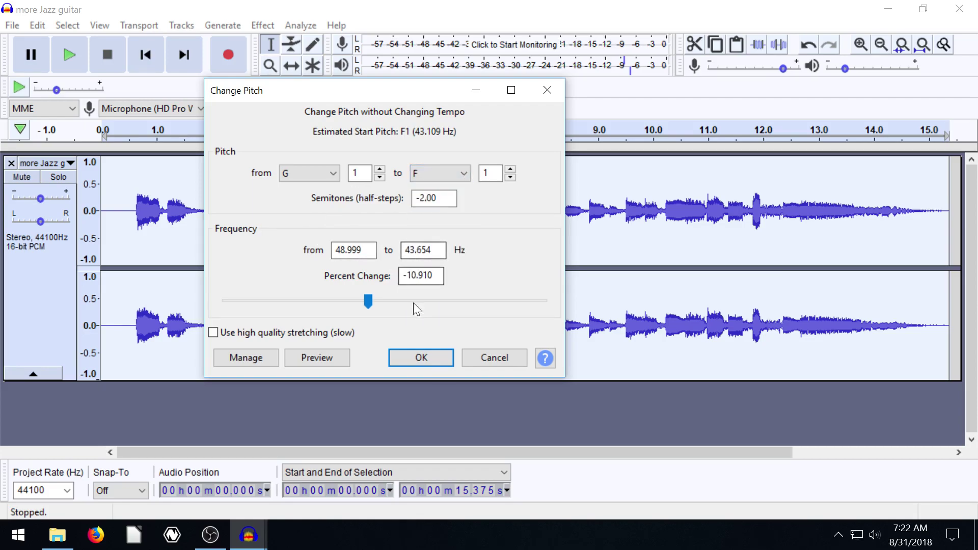
{"action": "left_click", "coordinate": [420, 358]}
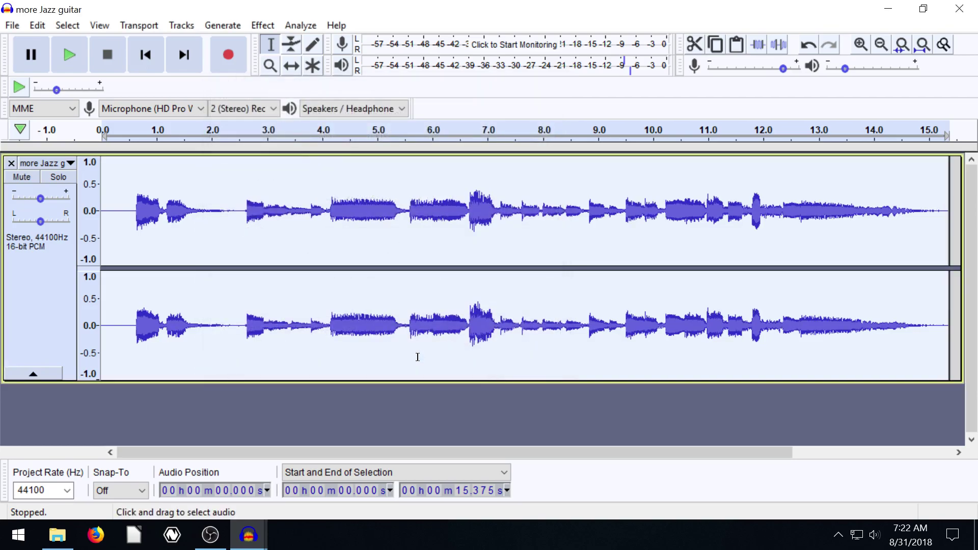
{"action": "left_click", "coordinate": [247, 214]}
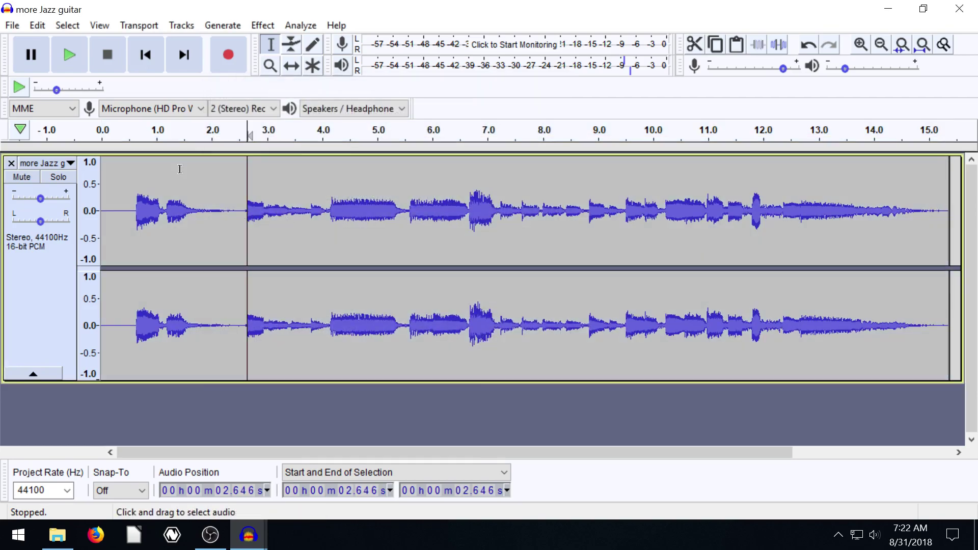
{"action": "left_click", "coordinate": [70, 54]}
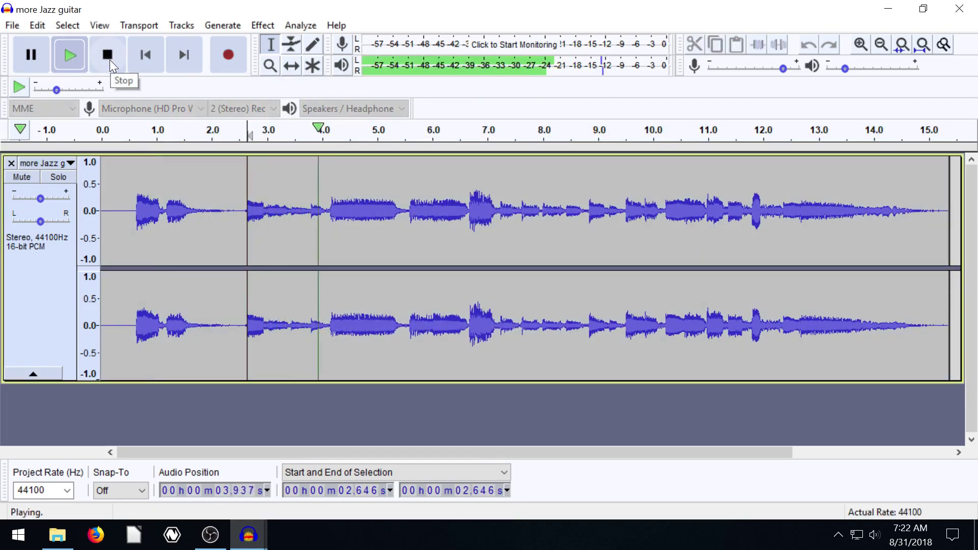
{"action": "left_click", "coordinate": [109, 60]}
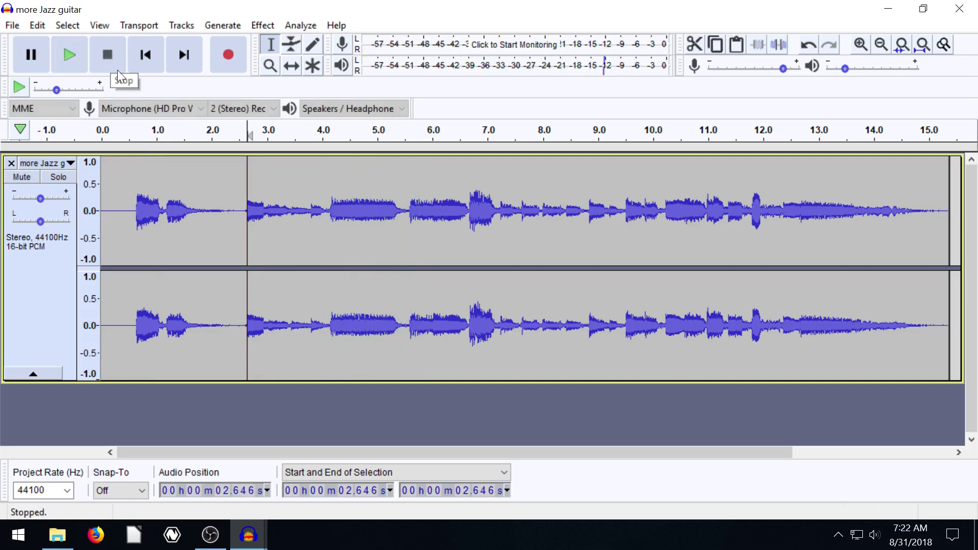
{"action": "left_click", "coordinate": [244, 208]}
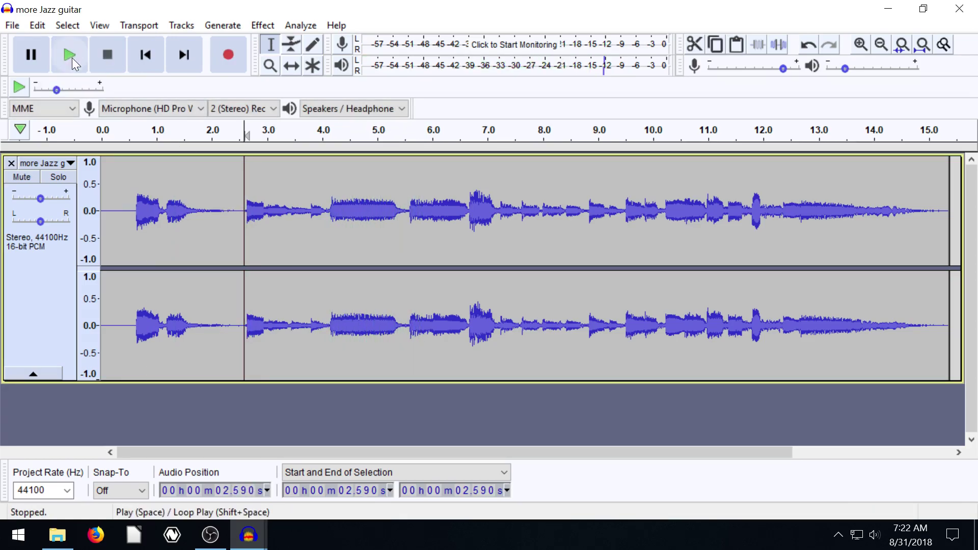
{"action": "left_click", "coordinate": [71, 57]}
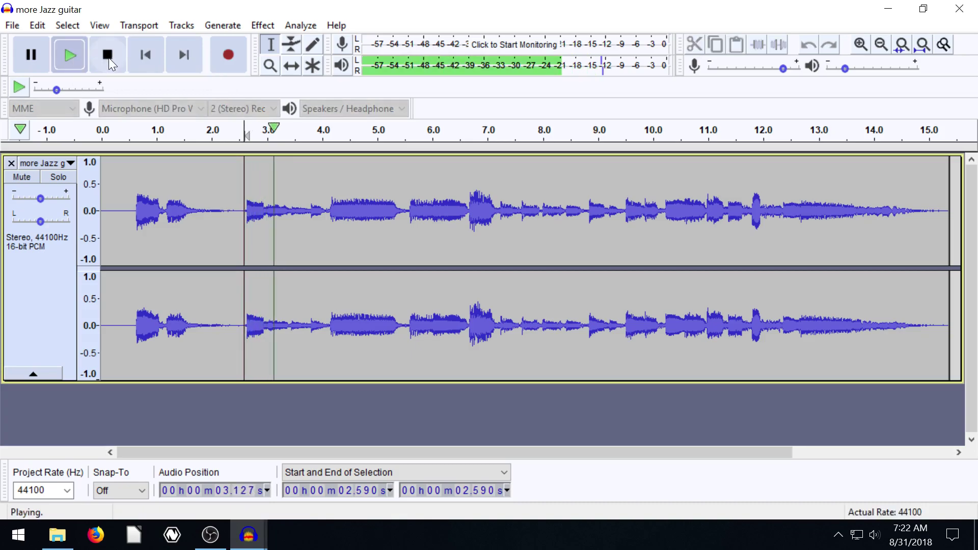
{"action": "left_click", "coordinate": [108, 57]}
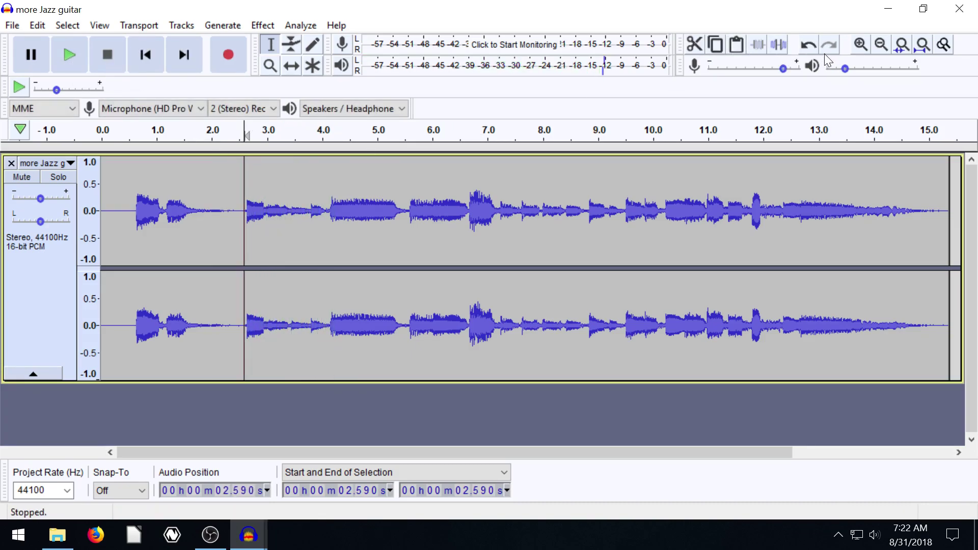
{"action": "double_click", "coordinate": [251, 183]}
{"action": "left_click", "coordinate": [246, 181]}
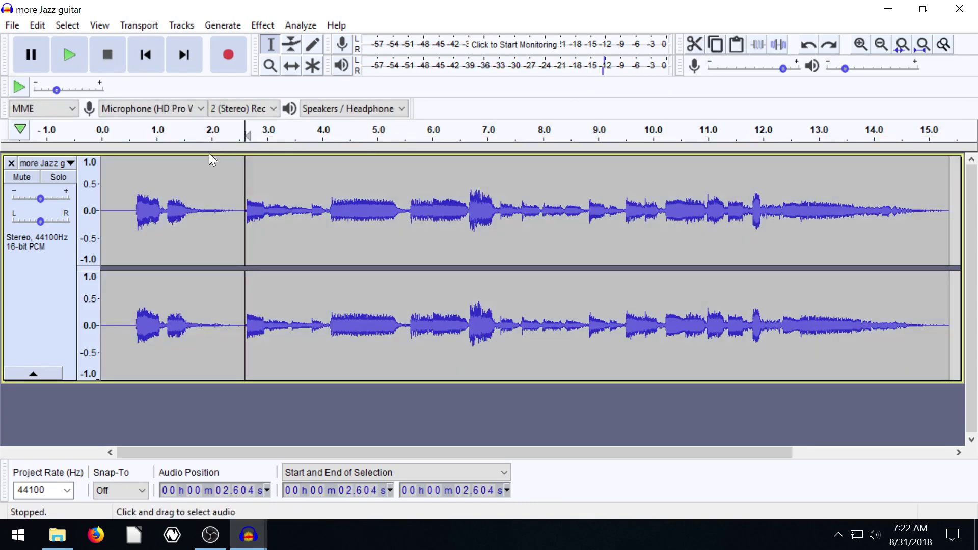
{"action": "left_click", "coordinate": [75, 55]}
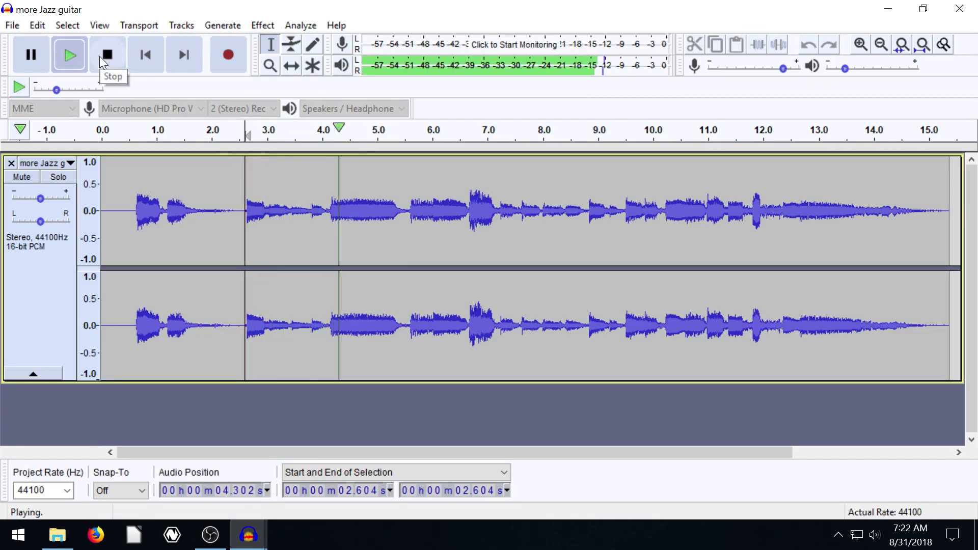
{"action": "left_click", "coordinate": [100, 56]}
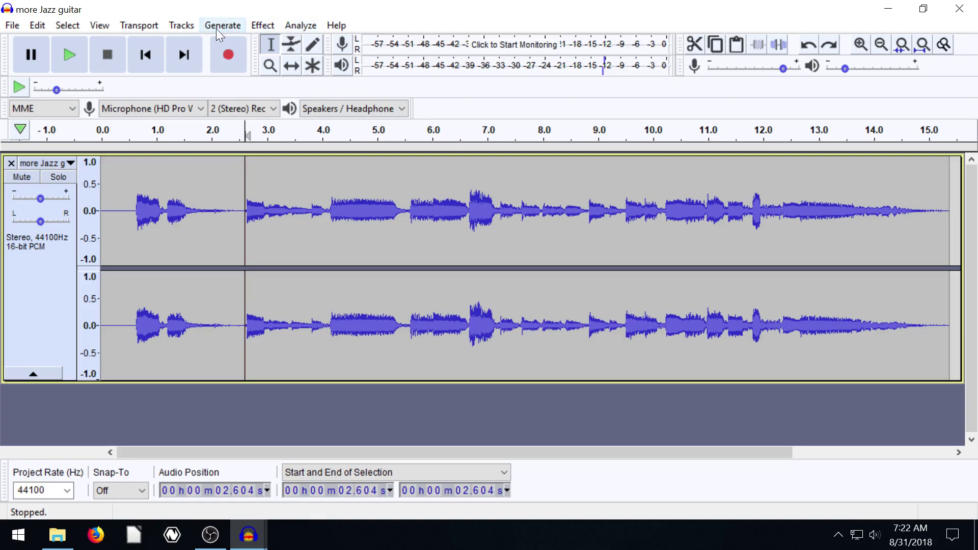
{"action": "left_click", "coordinate": [252, 29]}
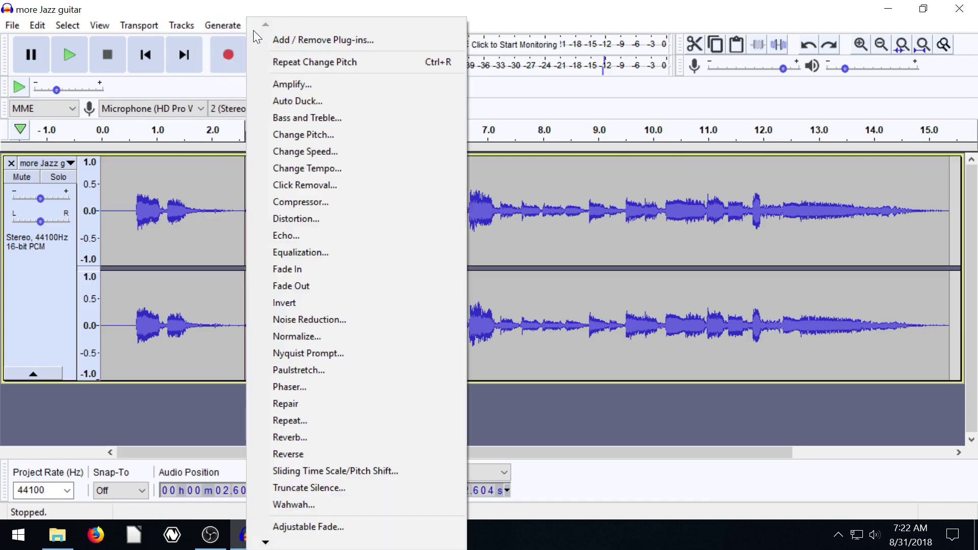
{"action": "left_click", "coordinate": [289, 137]}
{"action": "left_click", "coordinate": [615, 286]}
{"action": "key", "text": "ctrl+a"}
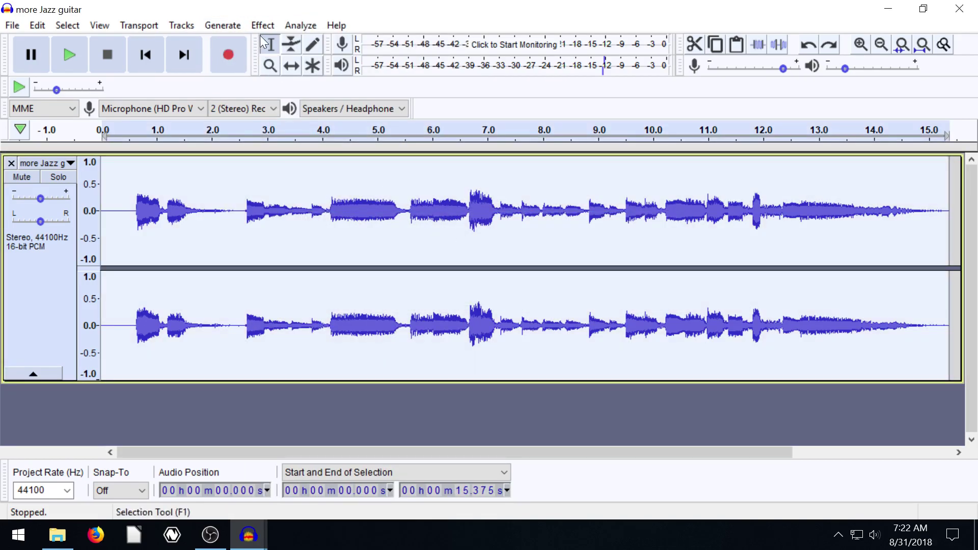
{"action": "left_click", "coordinate": [263, 26]}
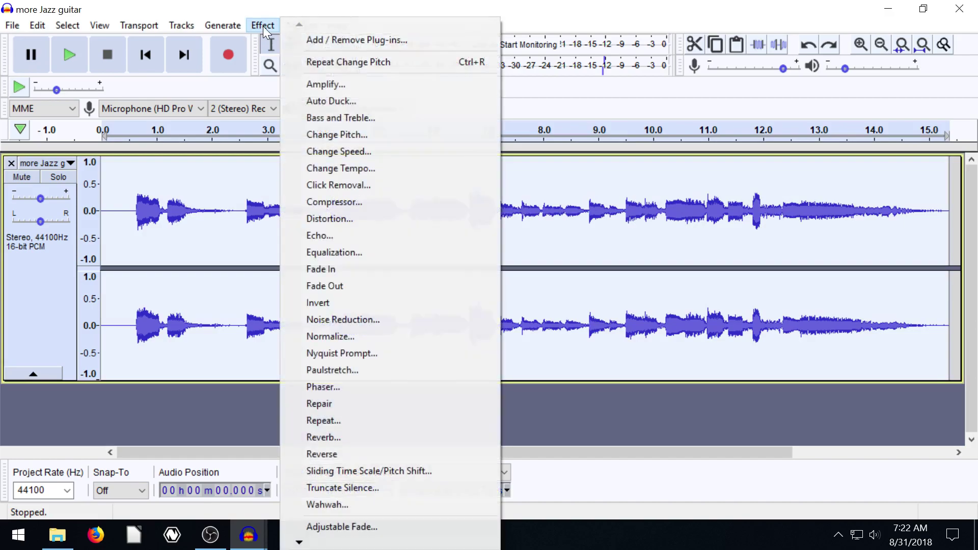
{"action": "left_click", "coordinate": [320, 136]}
{"action": "left_click", "coordinate": [425, 203]}
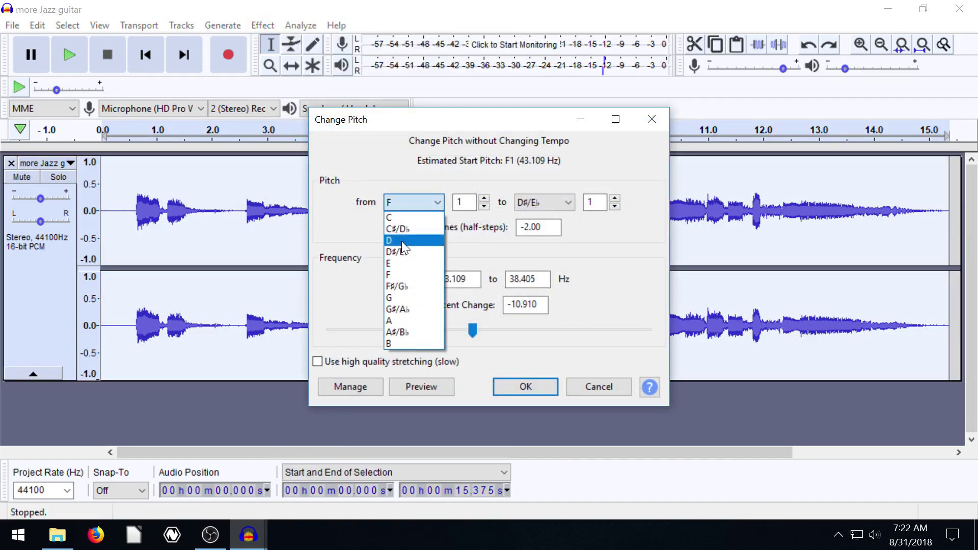
{"action": "left_click", "coordinate": [390, 275]}
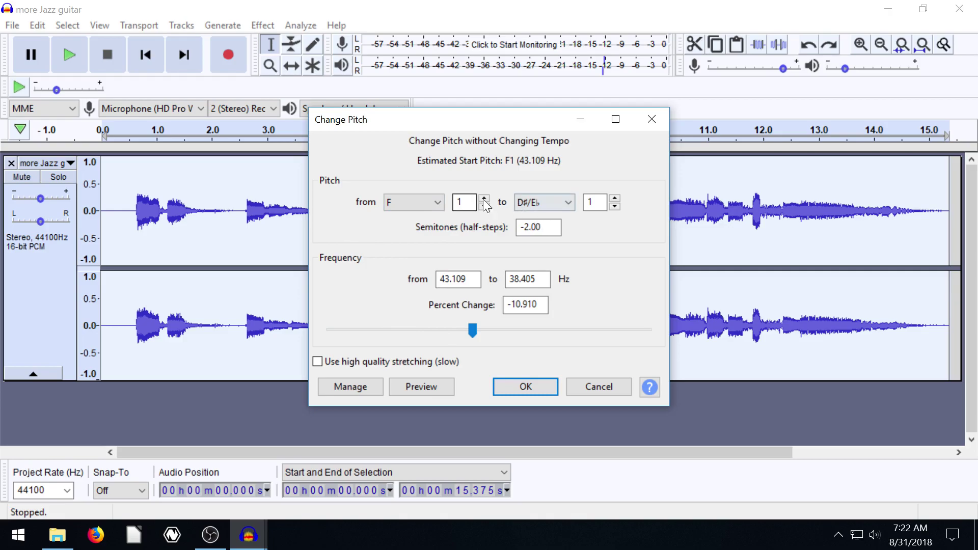
{"action": "left_click", "coordinate": [531, 204]}
{"action": "left_click", "coordinate": [523, 245]}
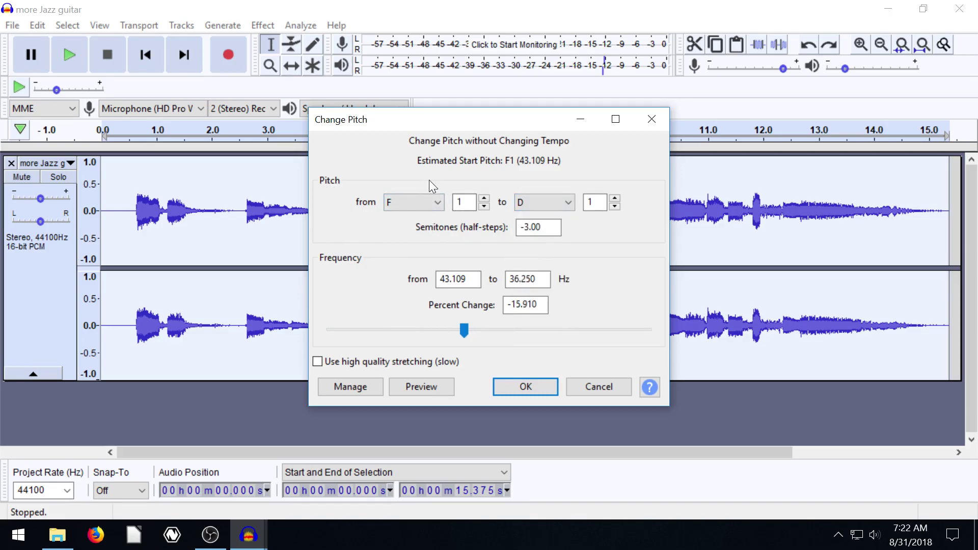
{"action": "left_click", "coordinate": [461, 279]}
{"action": "left_click_drag", "start_coordinate": [464, 331], "coordinate": [471, 332]}
{"action": "left_click", "coordinate": [598, 386]}
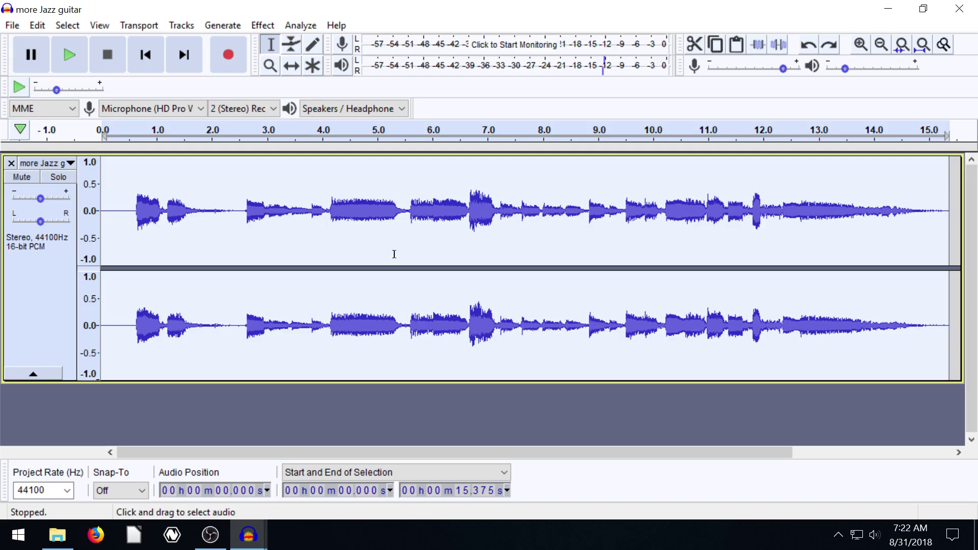
Apply Fade In across the whole jazz guitar track, closing Equalization without applying it.
{"action": "left_click", "coordinate": [261, 25]}
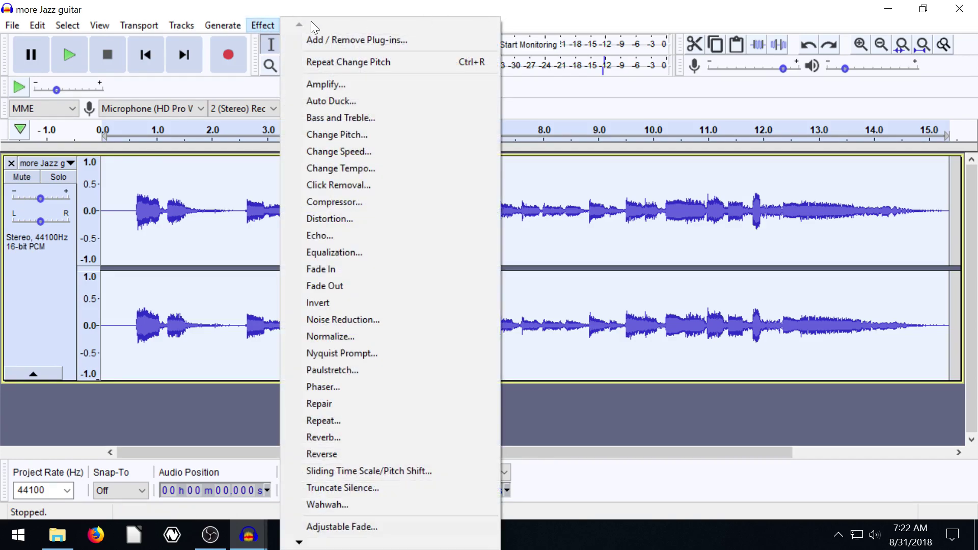
{"action": "left_click", "coordinate": [329, 269]}
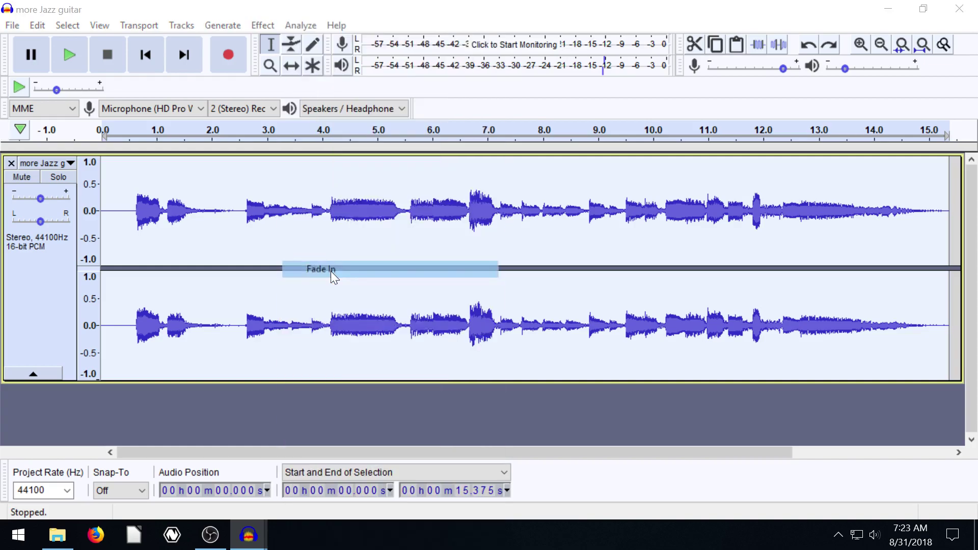
{"action": "left_click", "coordinate": [262, 25]}
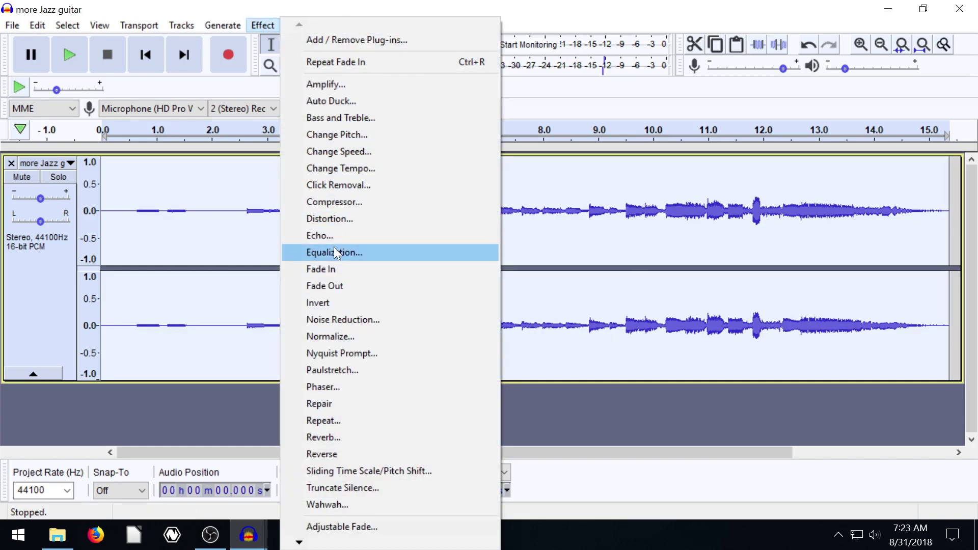
{"action": "left_click", "coordinate": [328, 254]}
{"action": "left_click", "coordinate": [800, 45]}
{"action": "left_click", "coordinate": [269, 24]}
{"action": "left_click", "coordinate": [268, 24]}
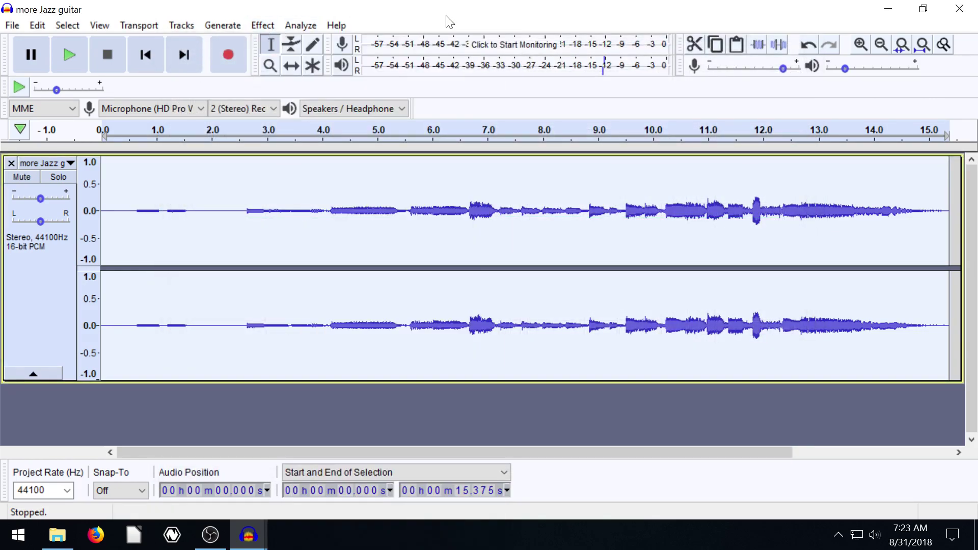